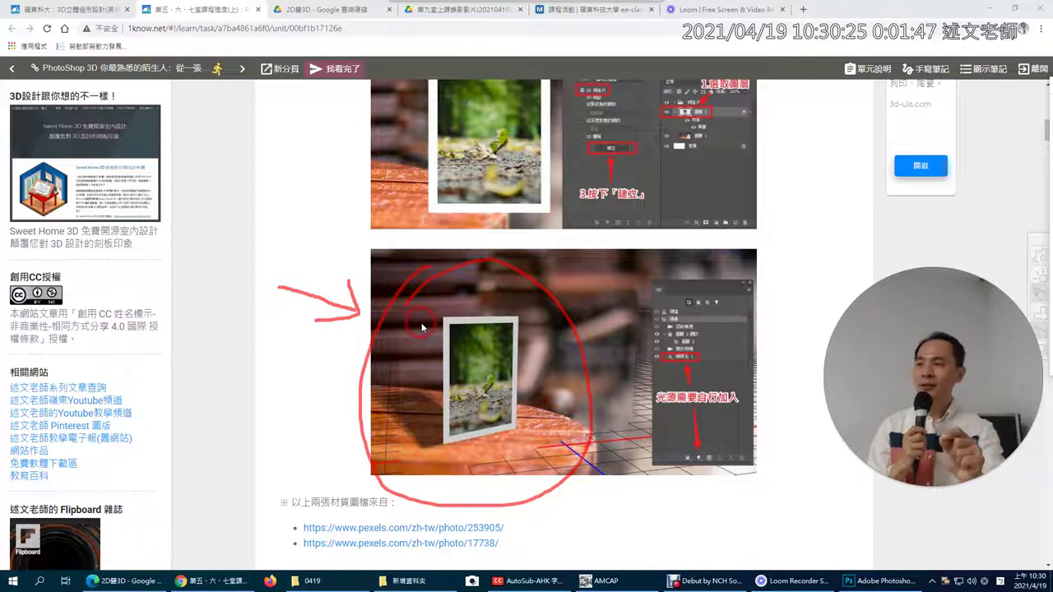
mouse_move(202, 156)
mouse_down()
mouse_move(213, 122)
mouse_move(224, 162)
mouse_move(210, 144)
mouse_move(268, 120)
mouse_move(252, 120)
mouse_move(247, 150)
mouse_move(266, 137)
mouse_up()
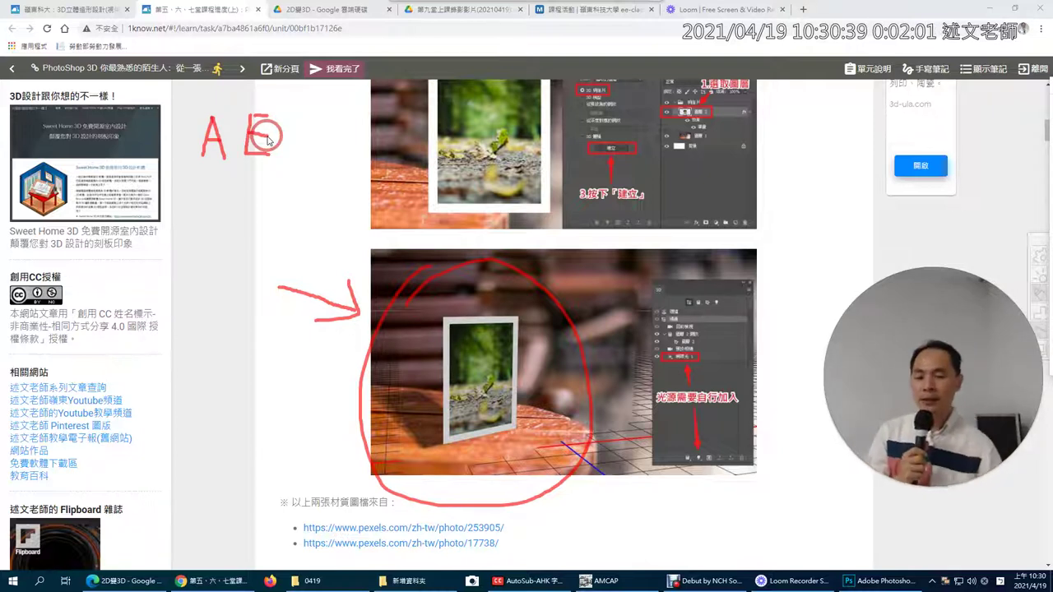
mouse_move(336, 123)
mouse_down()
mouse_move(328, 153)
mouse_move(376, 146)
mouse_move(356, 165)
mouse_up()
mouse_move(422, 115)
mouse_down()
mouse_move(419, 161)
mouse_move(423, 126)
mouse_move(451, 132)
mouse_move(411, 154)
mouse_up()
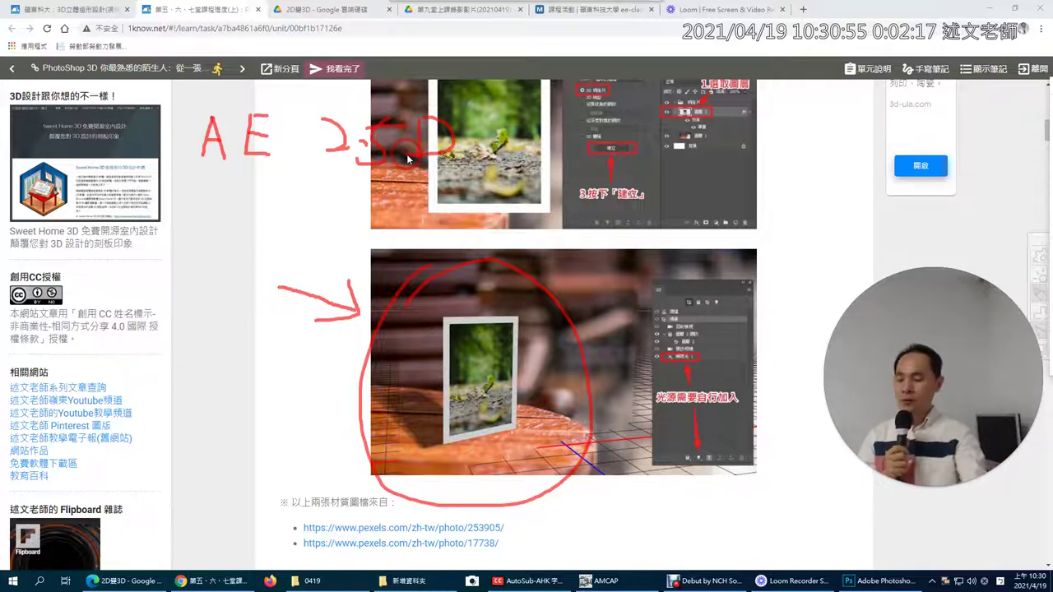
click(407, 159)
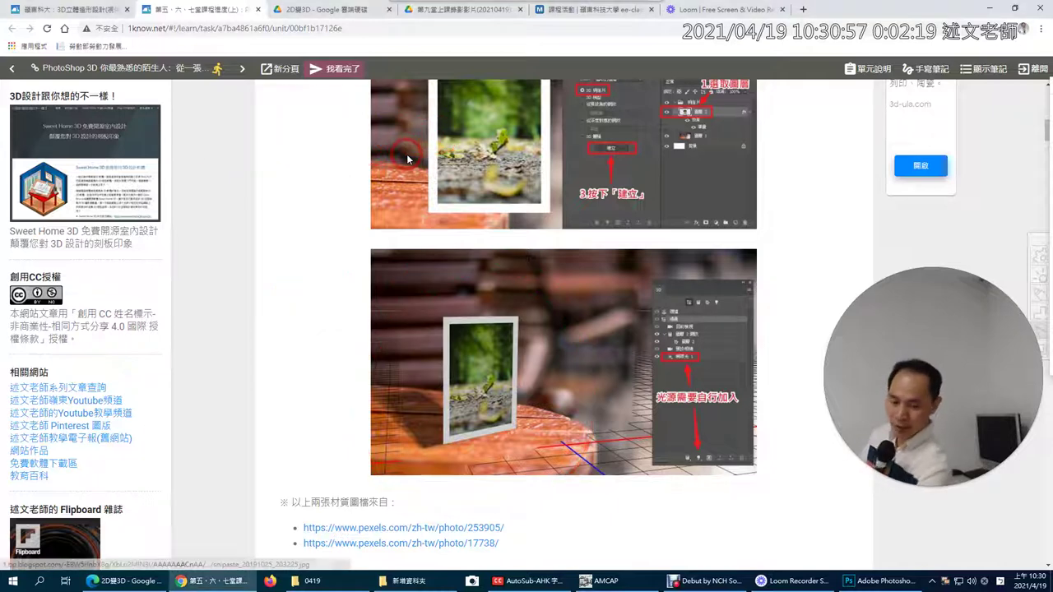
scroll(391, 263, up, 1)
scroll(387, 275, down, 1)
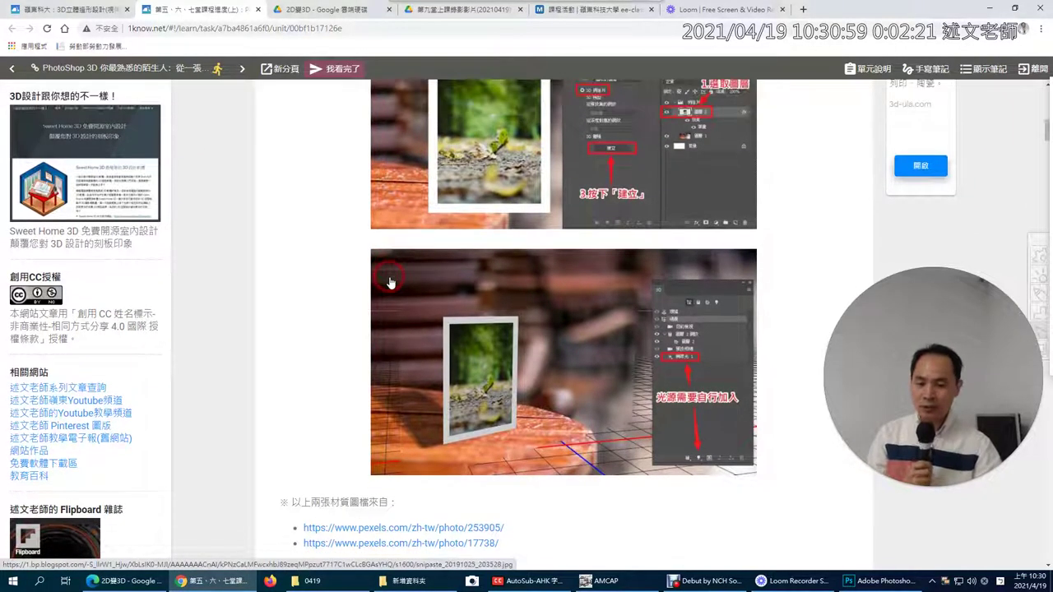
Switch to the browser with the Google Drive folder 2D變3D and open the downloaded 2D變3D(明信片).psd in Photoshop
click(131, 580)
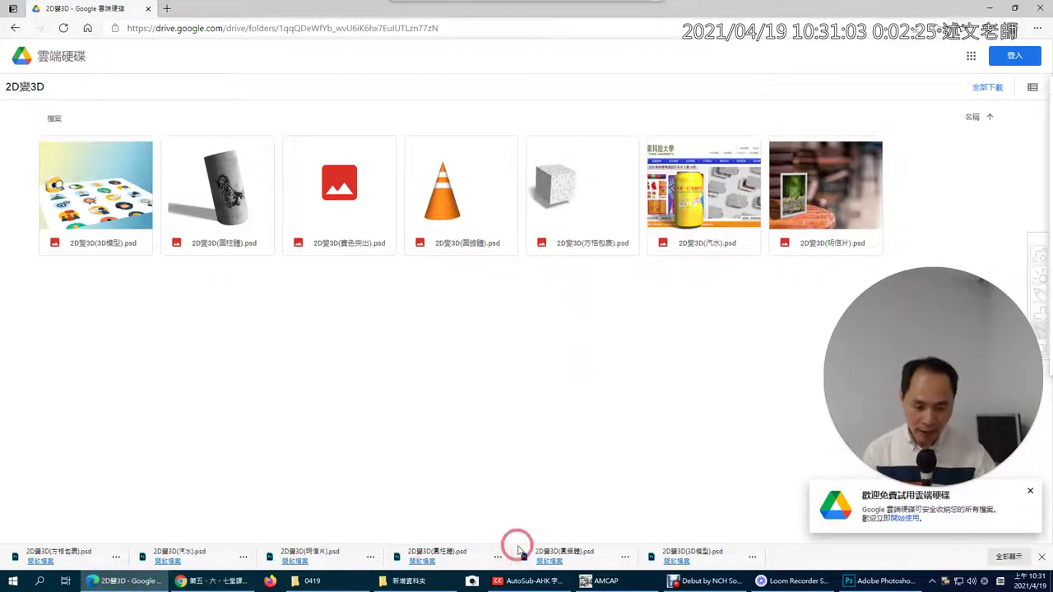
click(294, 561)
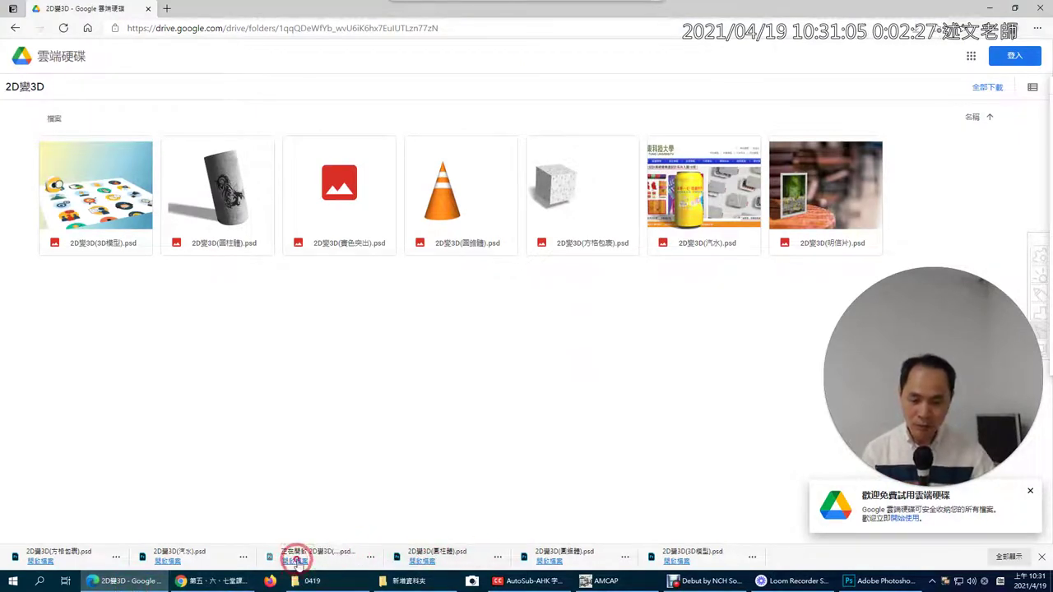
click(562, 411)
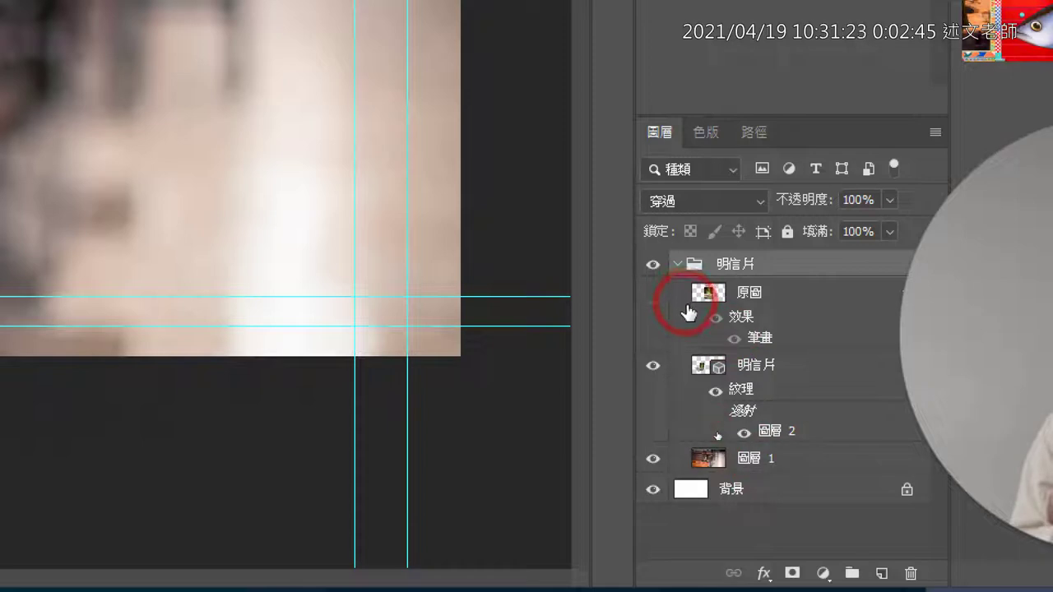
Hide the finished 3D layer 明信片, show the flat 原圖 layer in the 明信片 group, and select 原圖
click(652, 368)
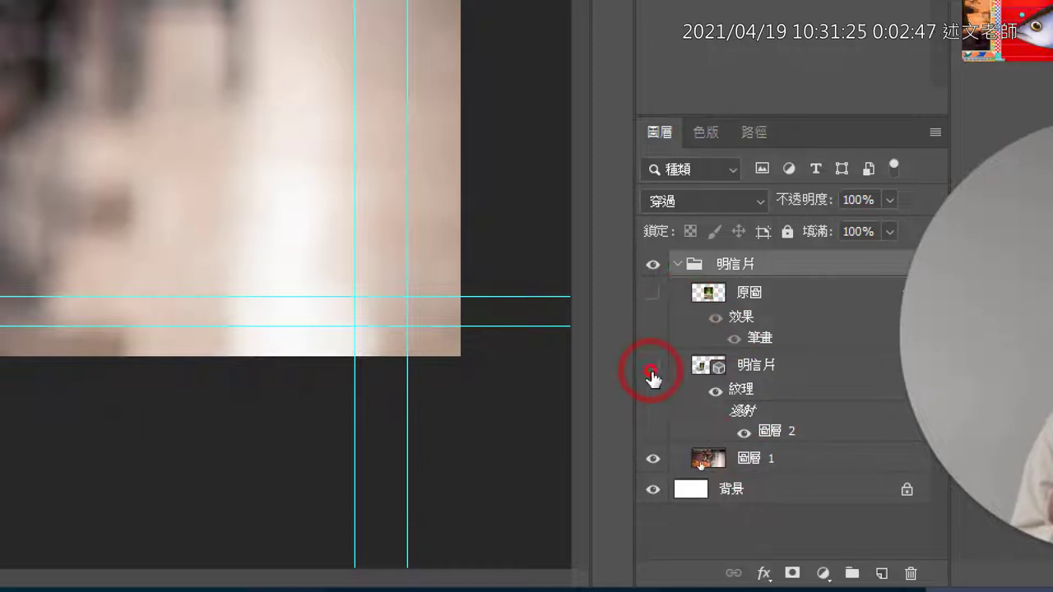
click(654, 298)
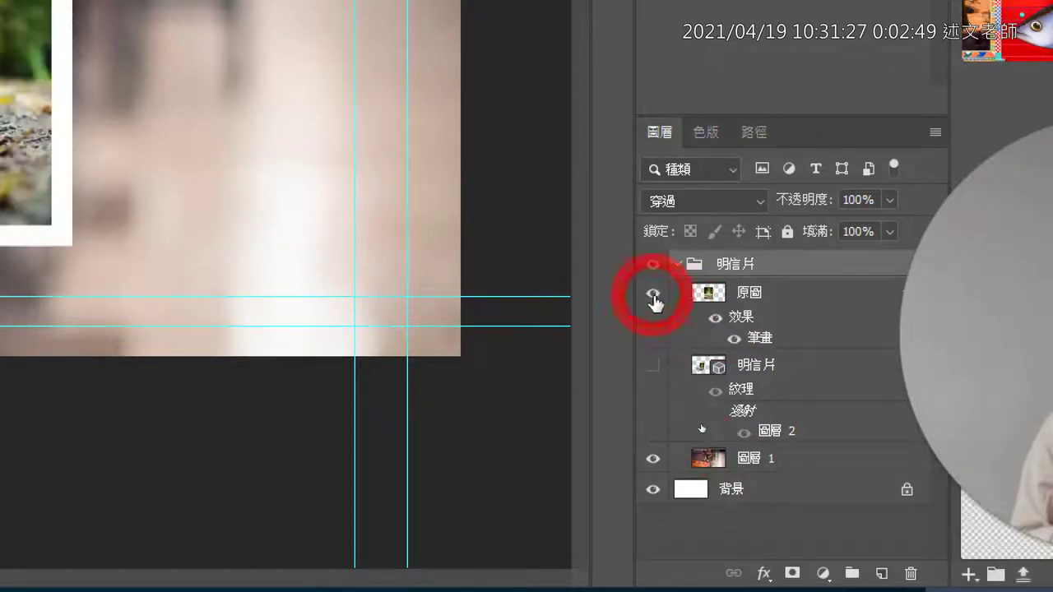
click(695, 299)
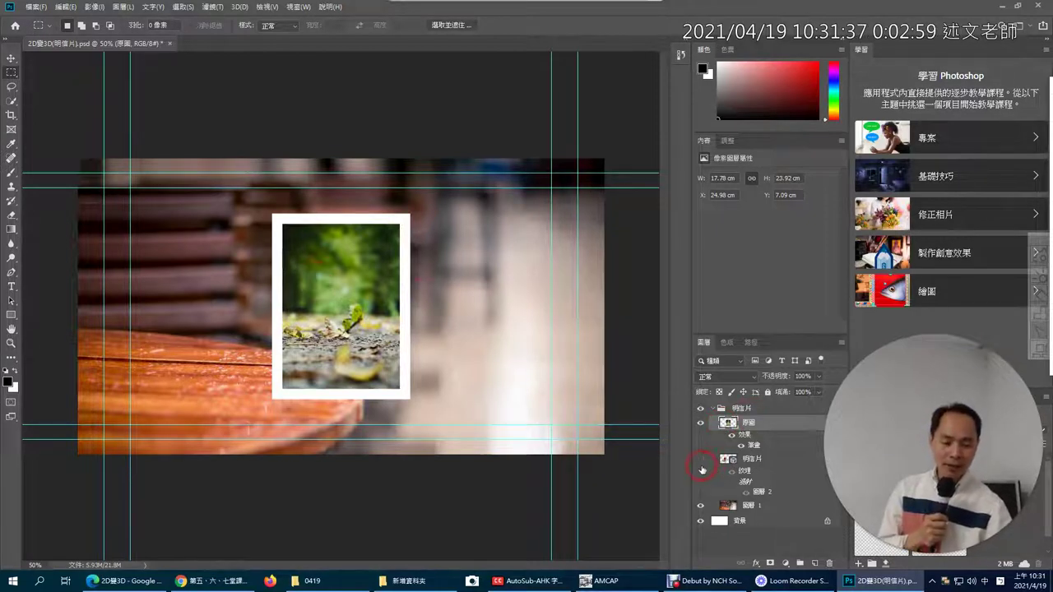
click(701, 459)
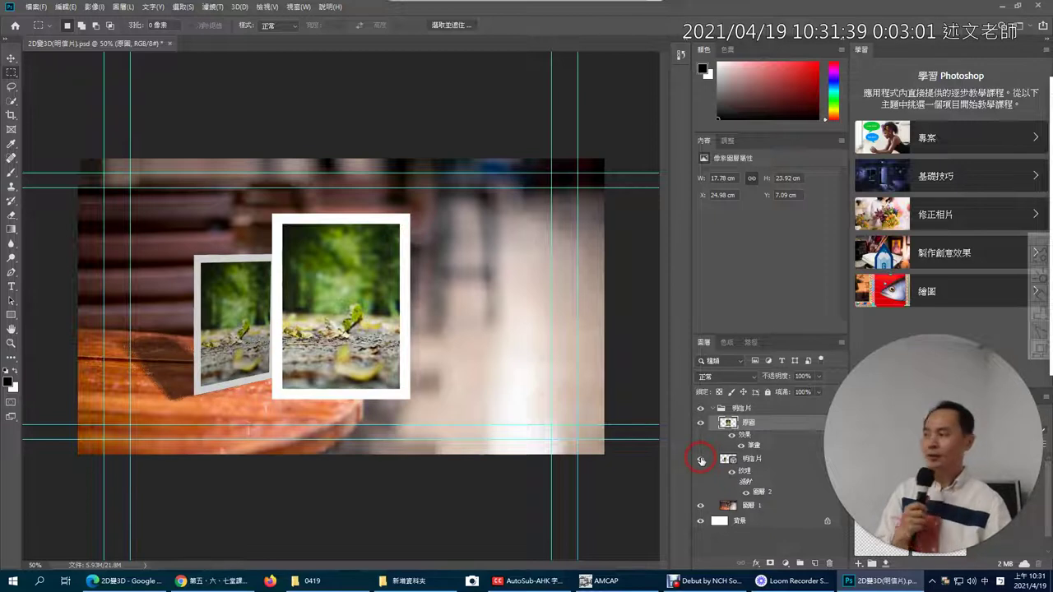
click(700, 459)
click(749, 425)
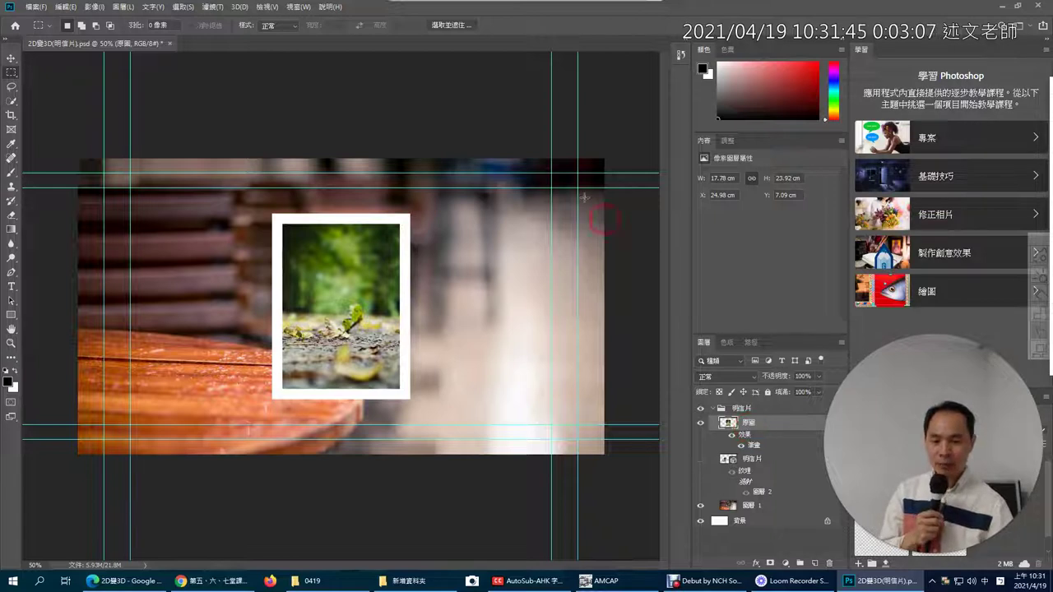
click(238, 8)
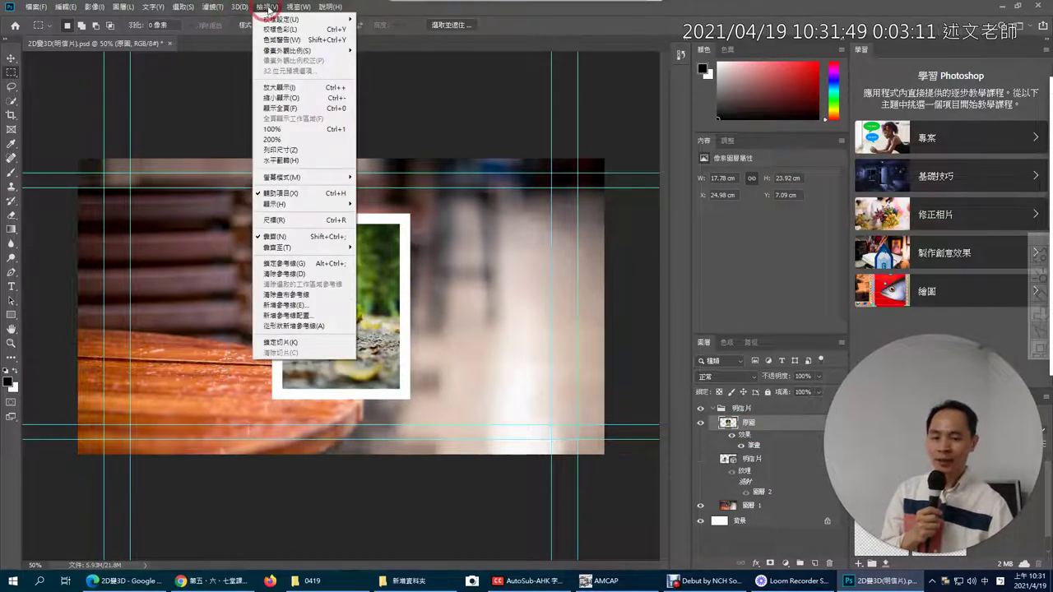
mouse_move(298, 7)
click(312, 59)
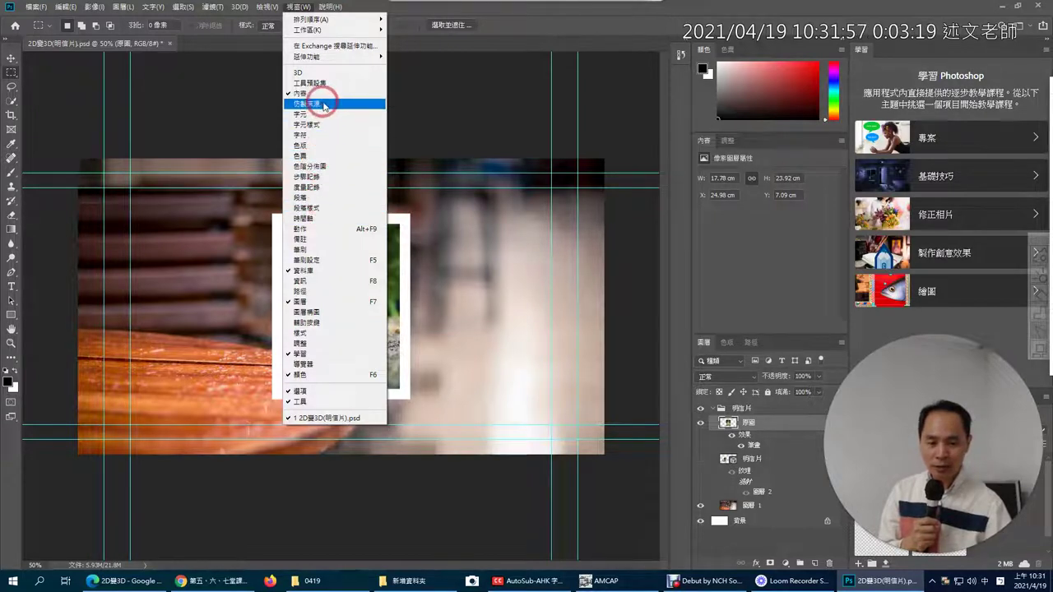
click(753, 278)
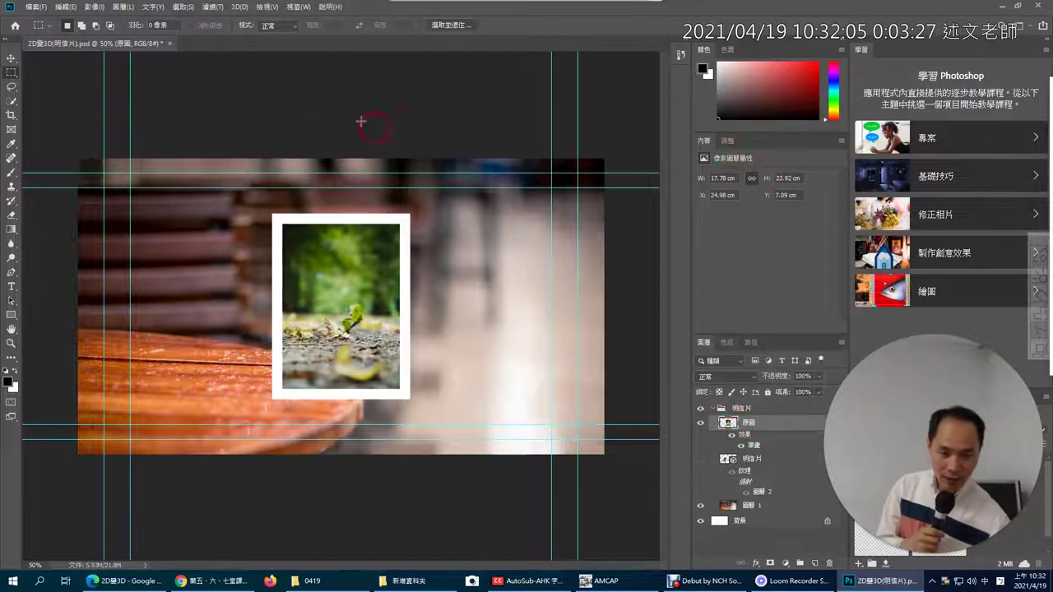
Create a 3D postcard mesh from the 原圖 layer and accept switching to the 3D workspace
click(239, 7)
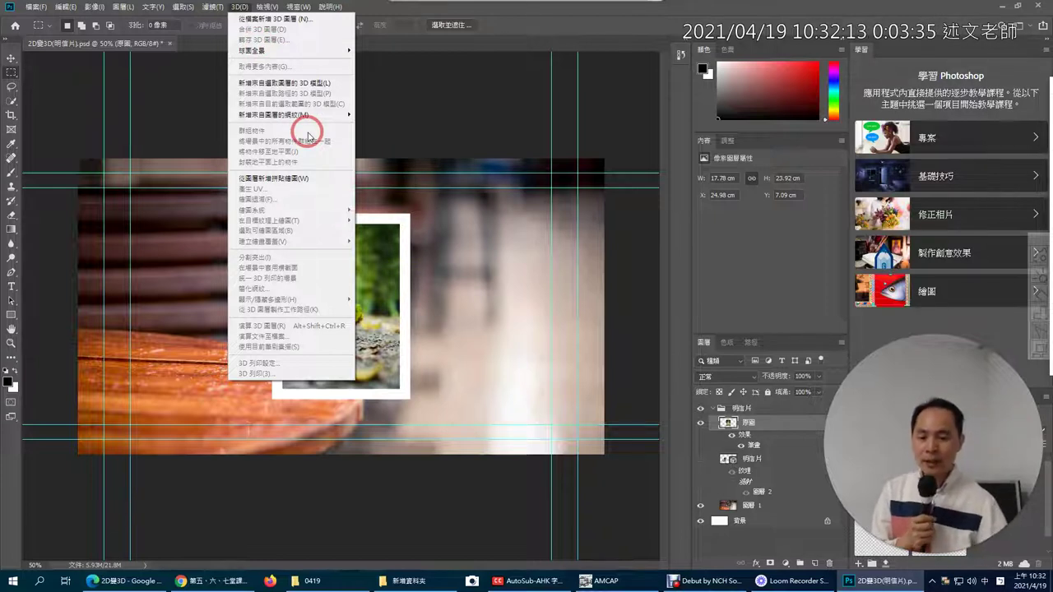
mouse_move(306, 115)
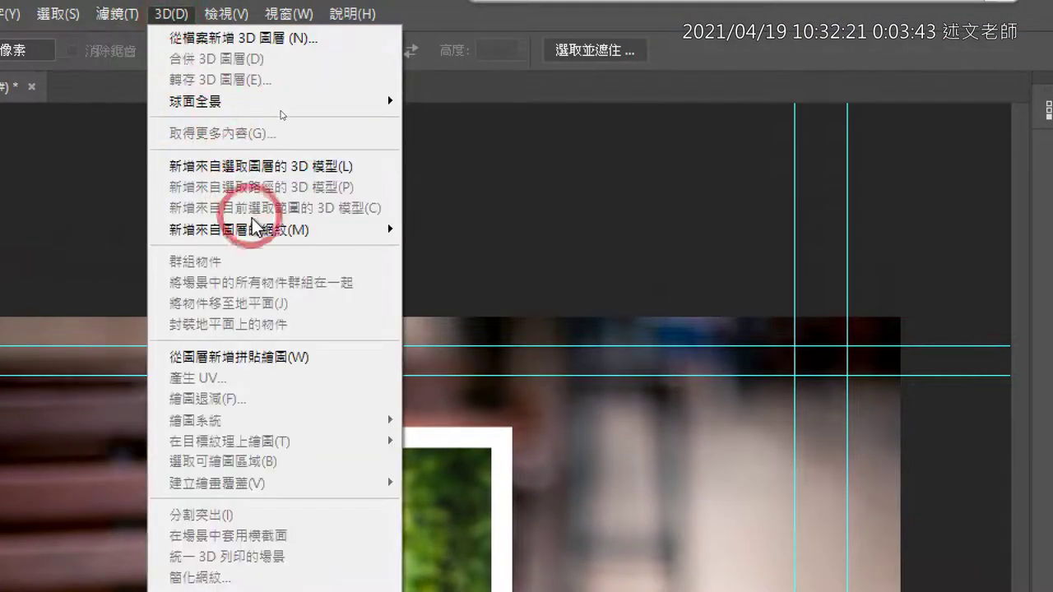
mouse_move(258, 229)
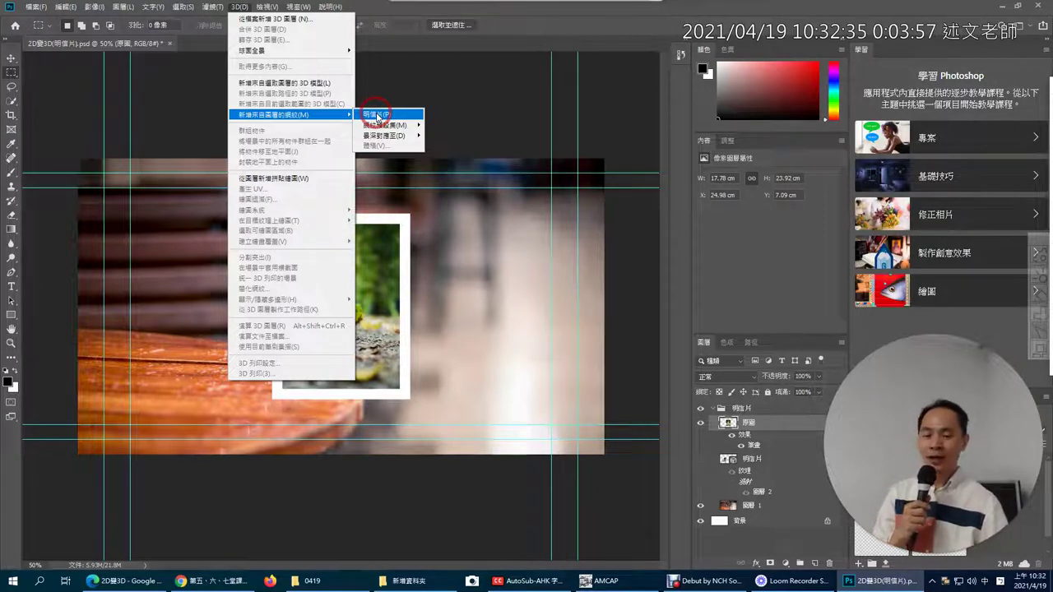
click(377, 116)
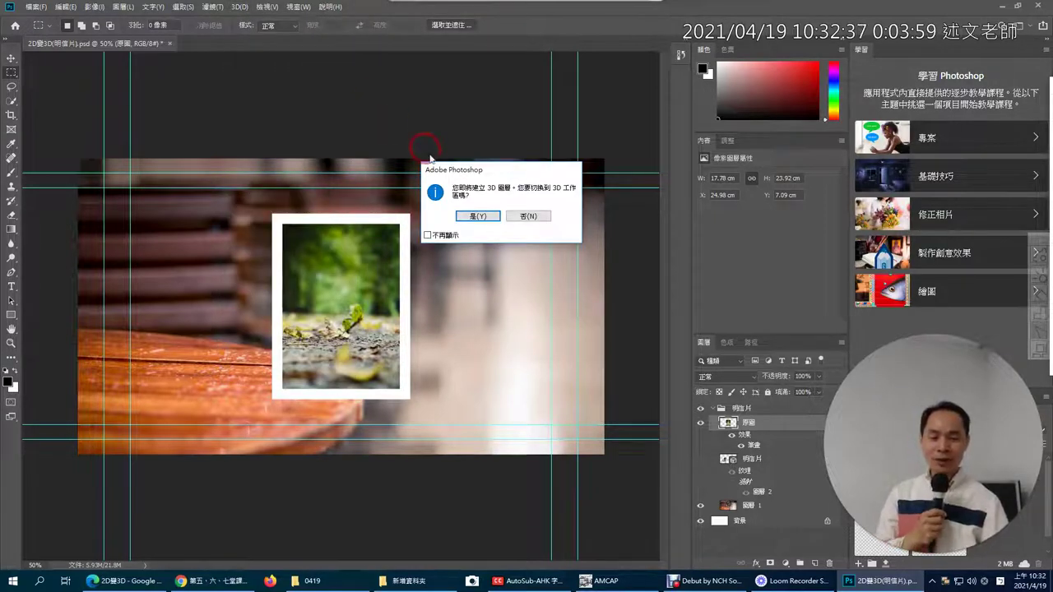
click(476, 215)
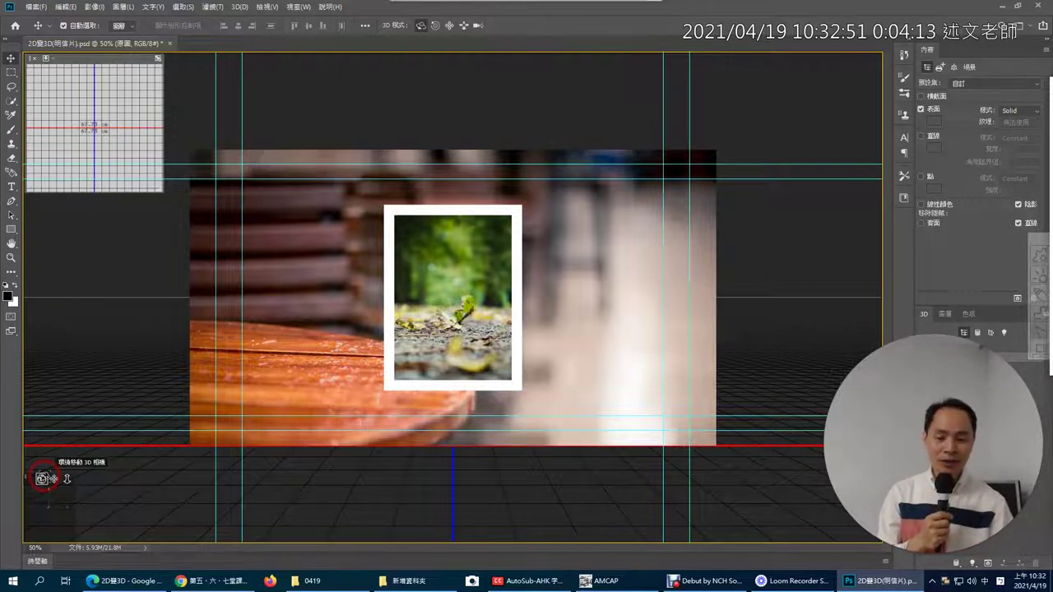
Orbit the 3D camera so the postcard turns at an angle and the ground plane tilts toward the table's perspective
drag(41, 478, 61, 488)
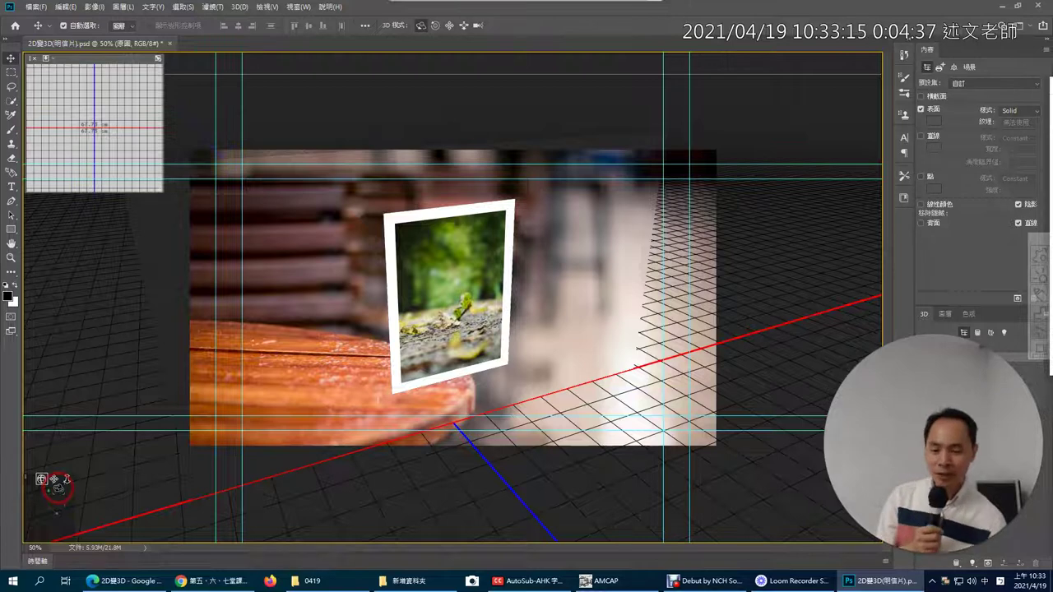
drag(42, 479, 42, 478)
click(216, 420)
key(ctrl)
mouse_move(204, 307)
mouse_down()
mouse_move(480, 350)
mouse_move(496, 368)
mouse_move(410, 428)
mouse_move(327, 463)
mouse_move(128, 426)
mouse_up()
drag(186, 331, 342, 370)
drag(147, 367, 327, 406)
drag(151, 409, 360, 442)
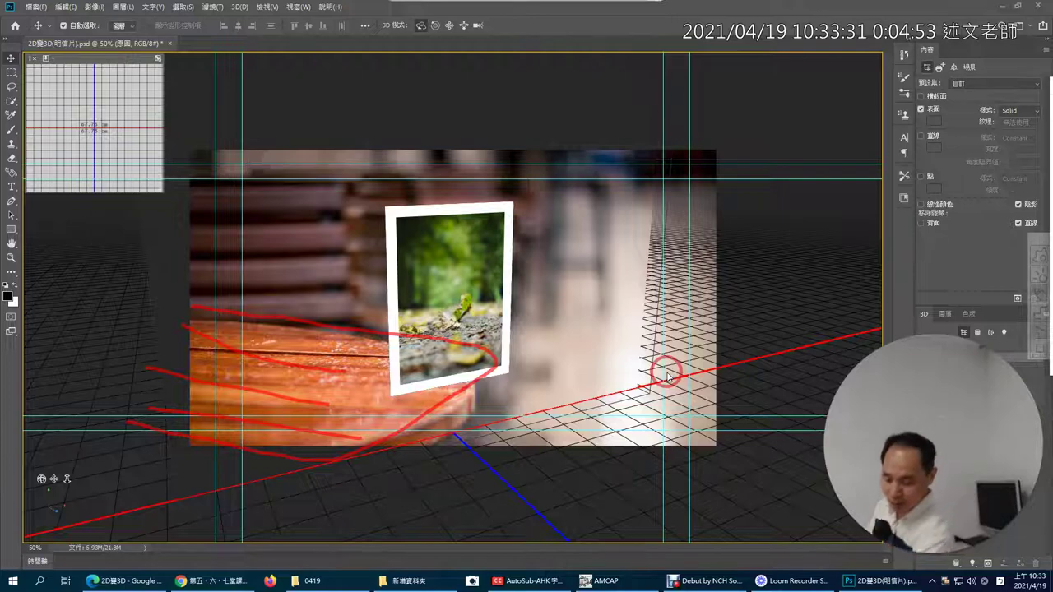
key(Escape)
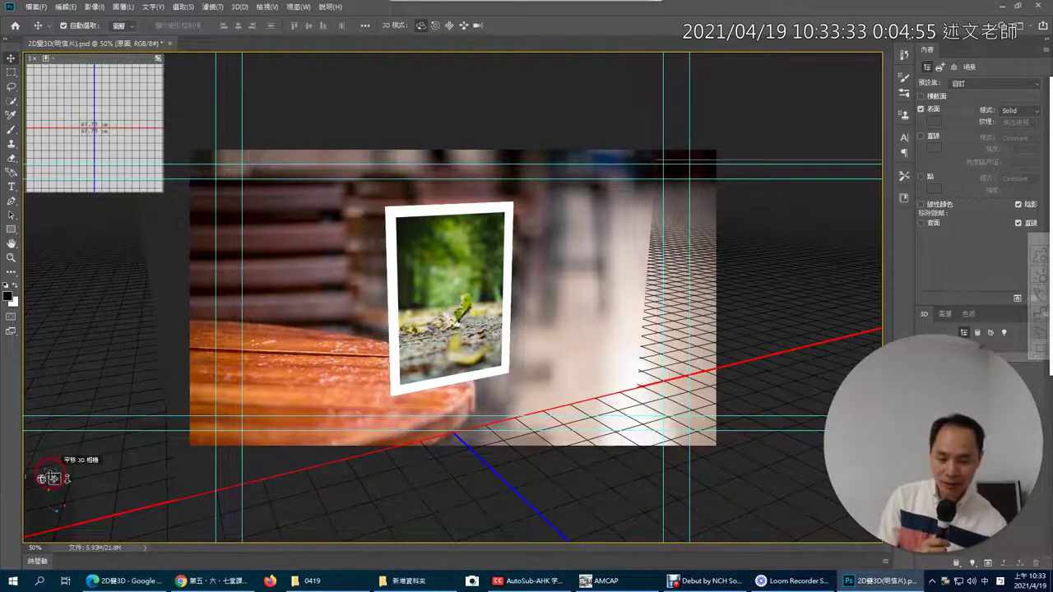
Orbit and pan the 3D camera until the postcard stands on the wooden table in matching perspective
drag(42, 481, 67, 485)
drag(66, 485, 79, 464)
click(589, 261)
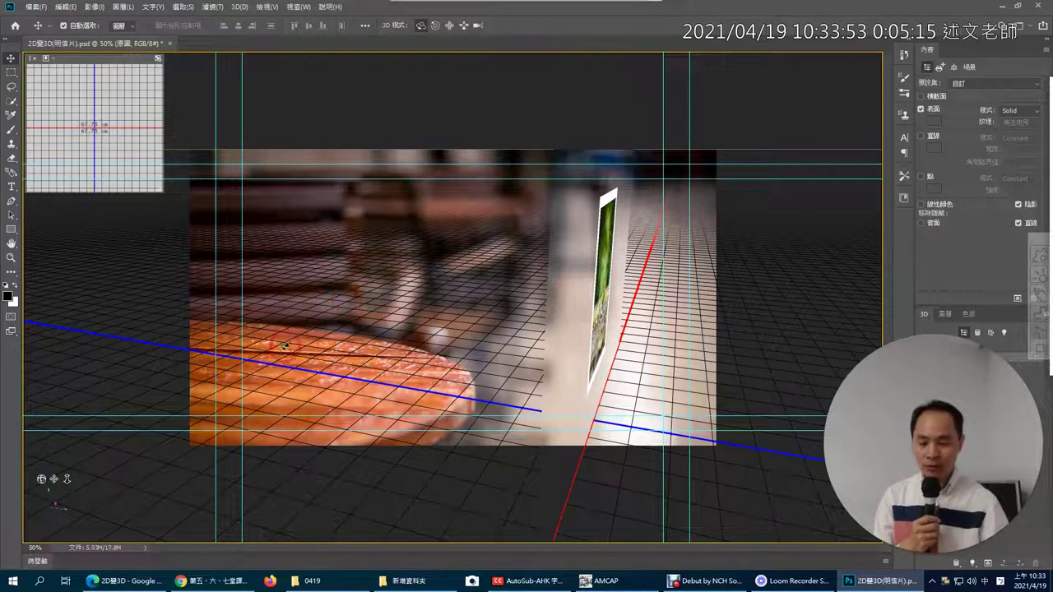
click(380, 412)
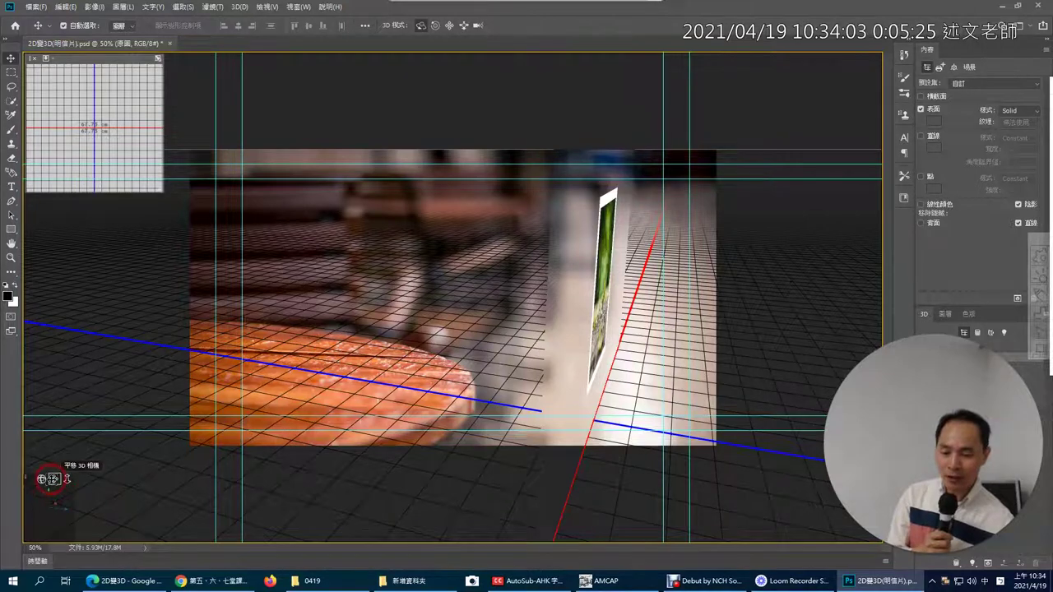
drag(43, 479, 2, 476)
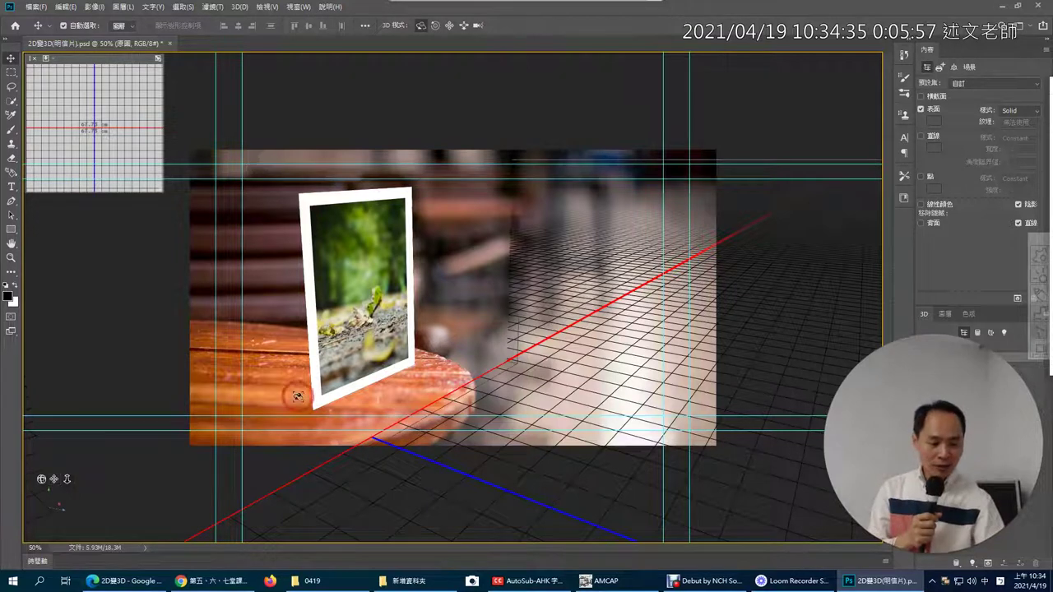
Add an infinite light to the 3D scene and rotate its direction toward the front of the postcard
drag(887, 448, 70, 447)
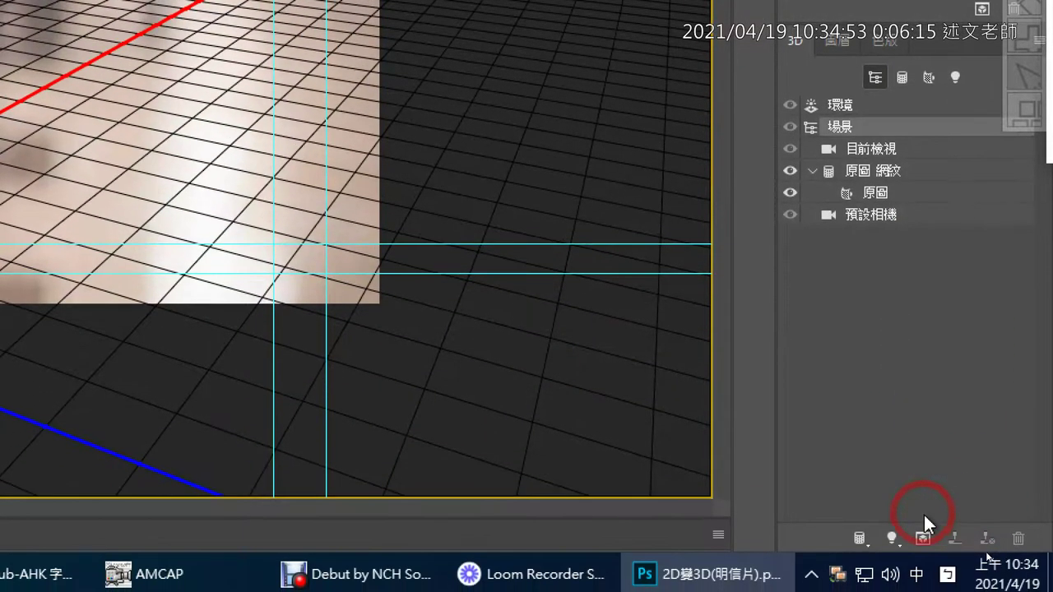
click(893, 535)
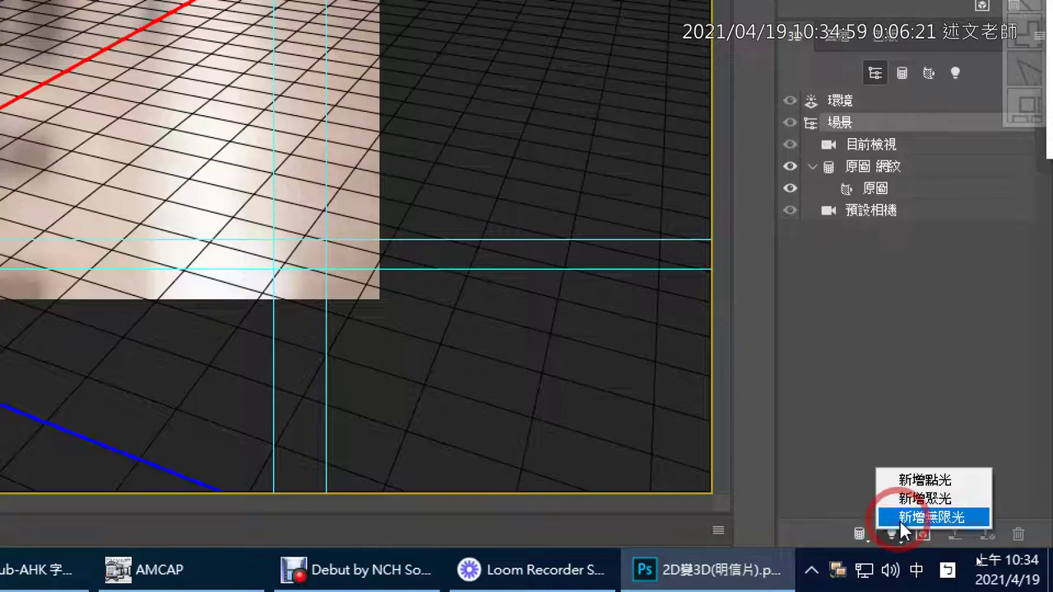
click(899, 518)
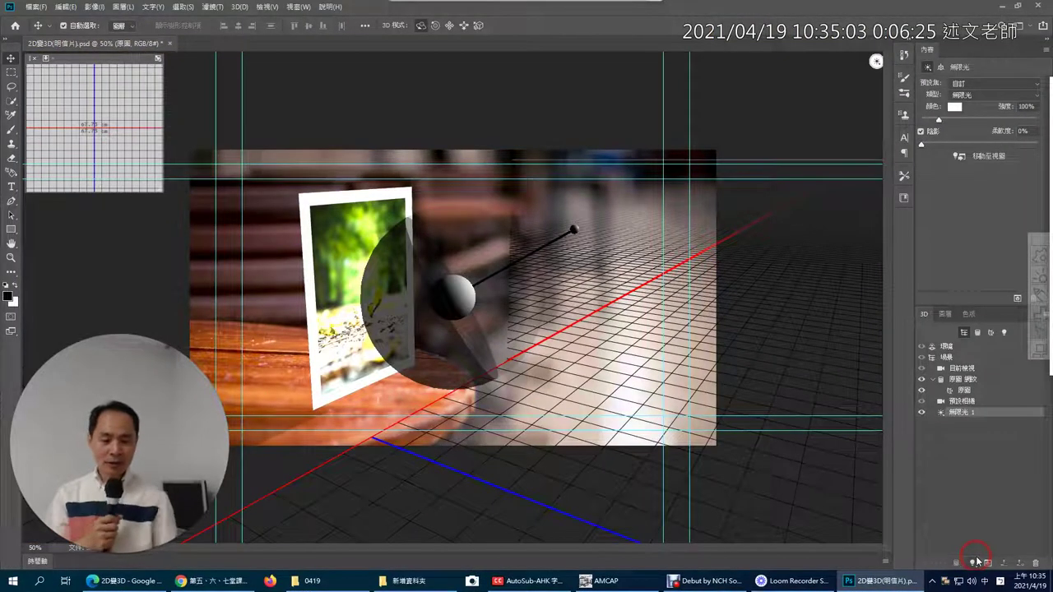
click(575, 229)
mouse_move(576, 229)
mouse_down()
mouse_move(539, 233)
mouse_move(491, 279)
mouse_move(460, 288)
mouse_move(496, 284)
mouse_move(500, 262)
mouse_move(463, 277)
mouse_up()
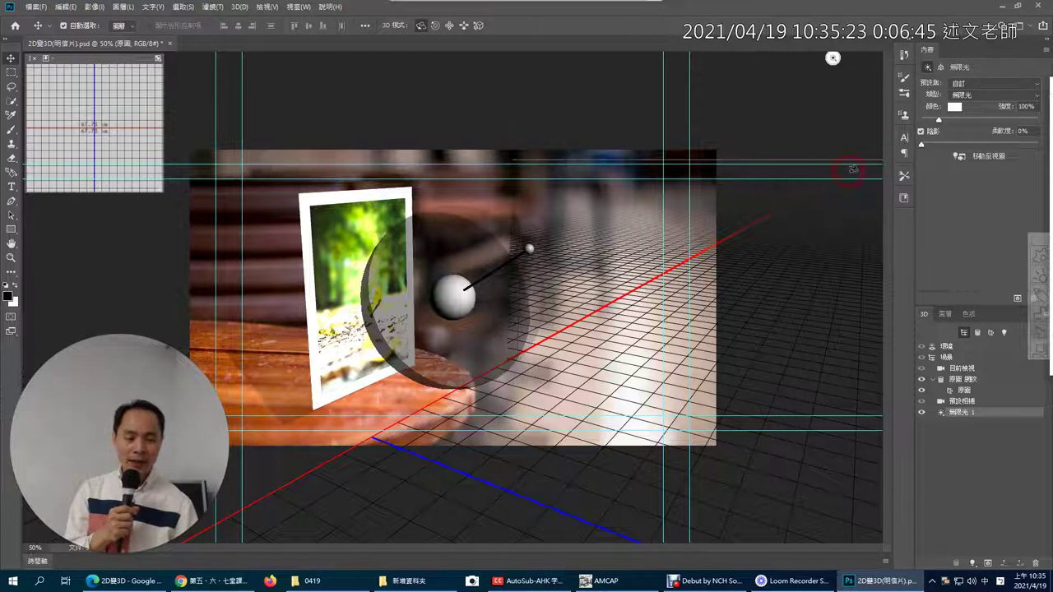
Set the infinite light's shadow softness to 3%
click(922, 145)
mouse_move(922, 149)
mouse_down()
mouse_move(932, 147)
mouse_move(923, 144)
mouse_up()
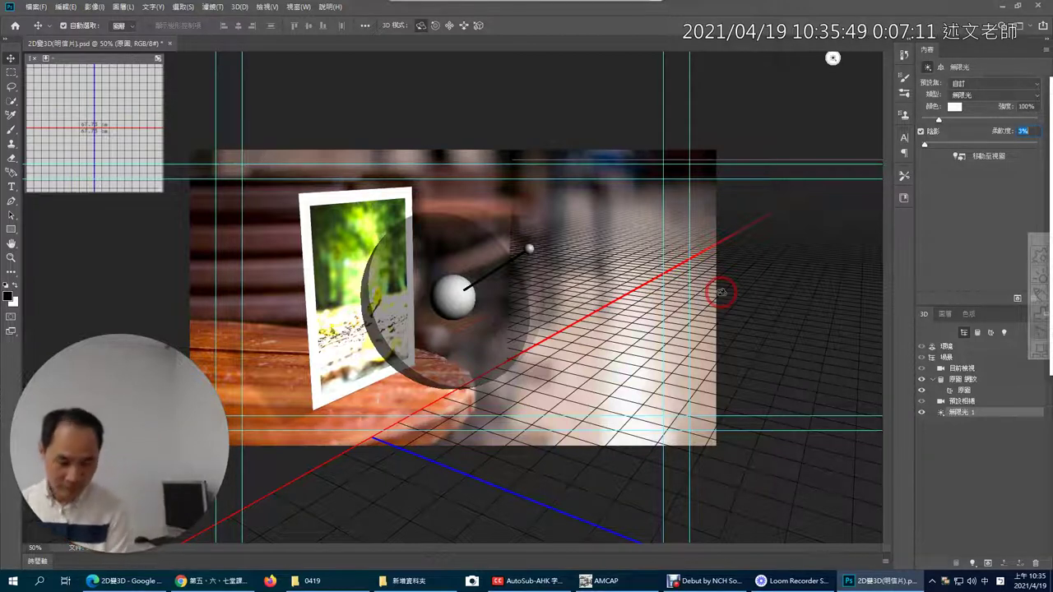
key(ctrl)
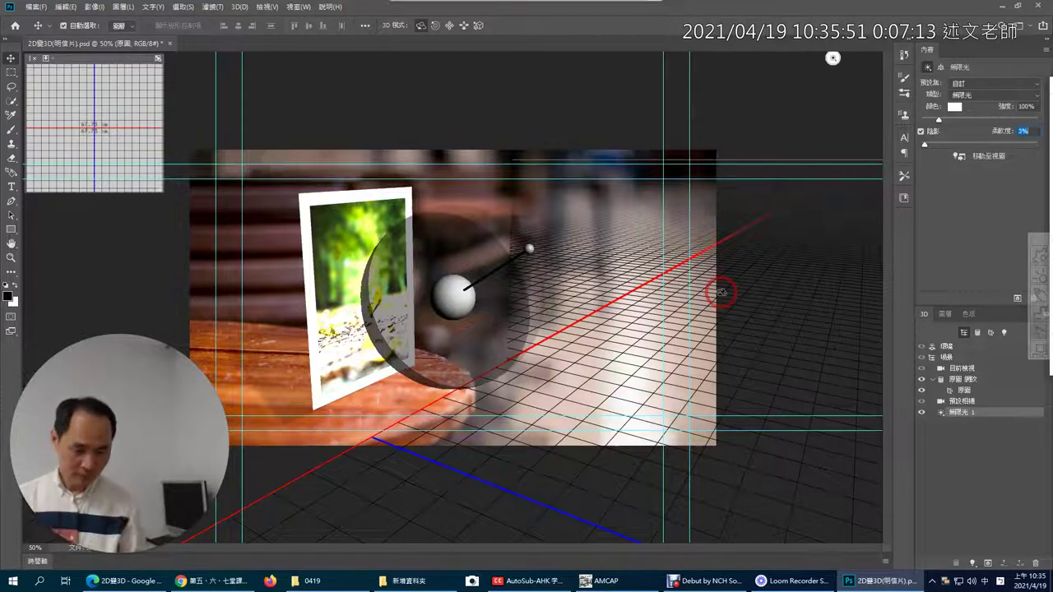
click(706, 580)
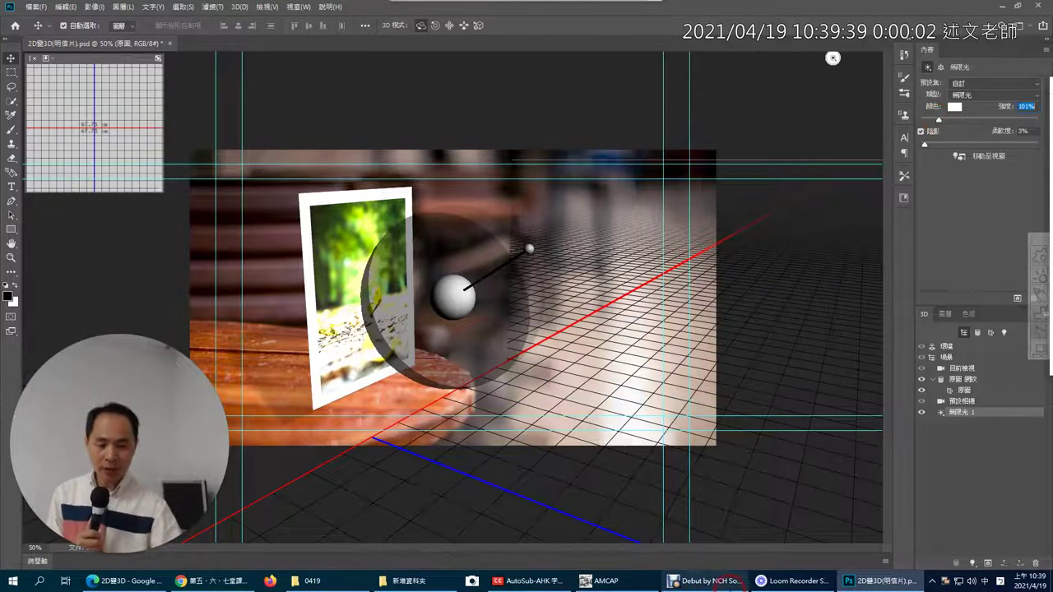
mouse_move(705, 580)
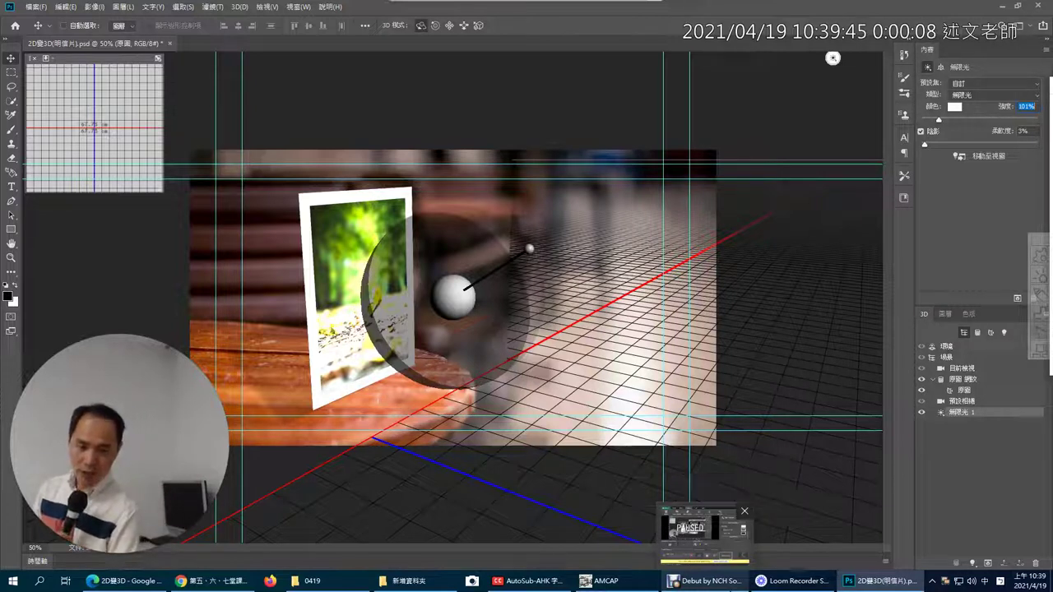
click(730, 584)
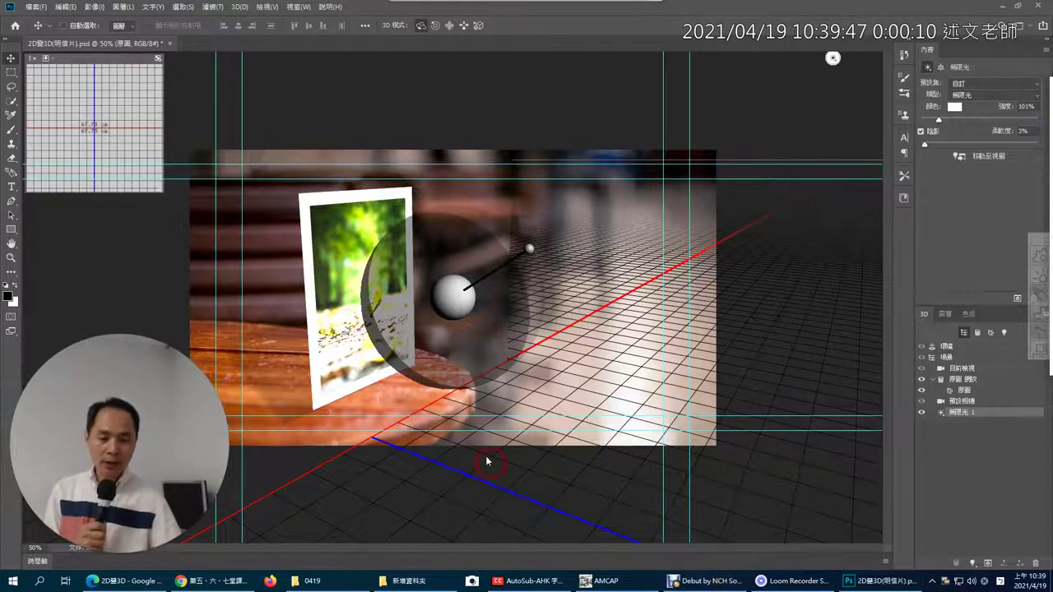
mouse_move(294, 282)
mouse_down()
mouse_move(293, 234)
mouse_move(353, 172)
mouse_move(440, 193)
mouse_move(463, 303)
mouse_move(423, 375)
mouse_move(376, 387)
mouse_move(336, 372)
mouse_move(294, 198)
mouse_up()
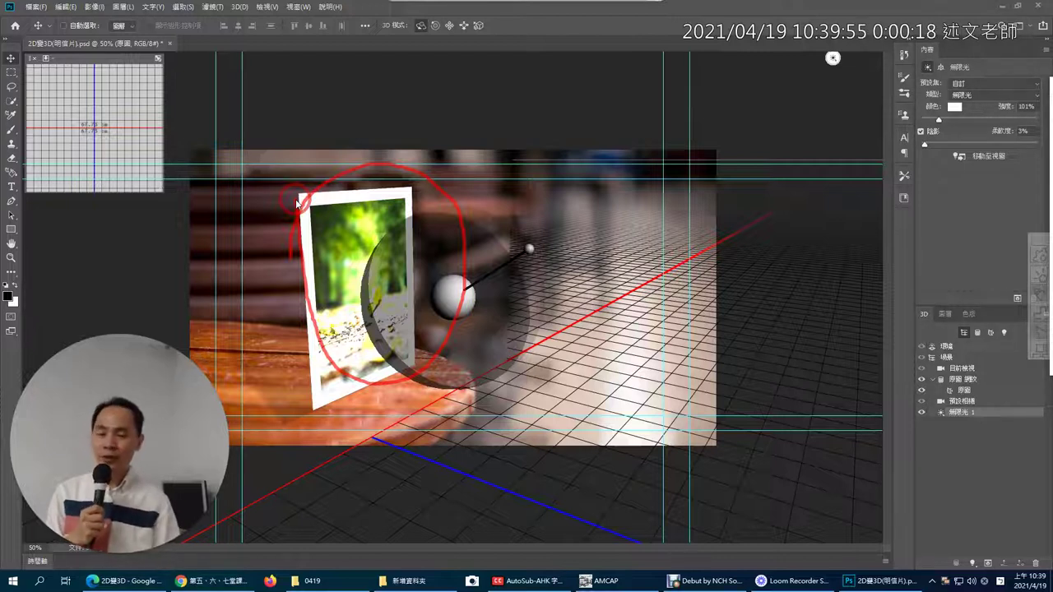
drag(336, 235, 372, 198)
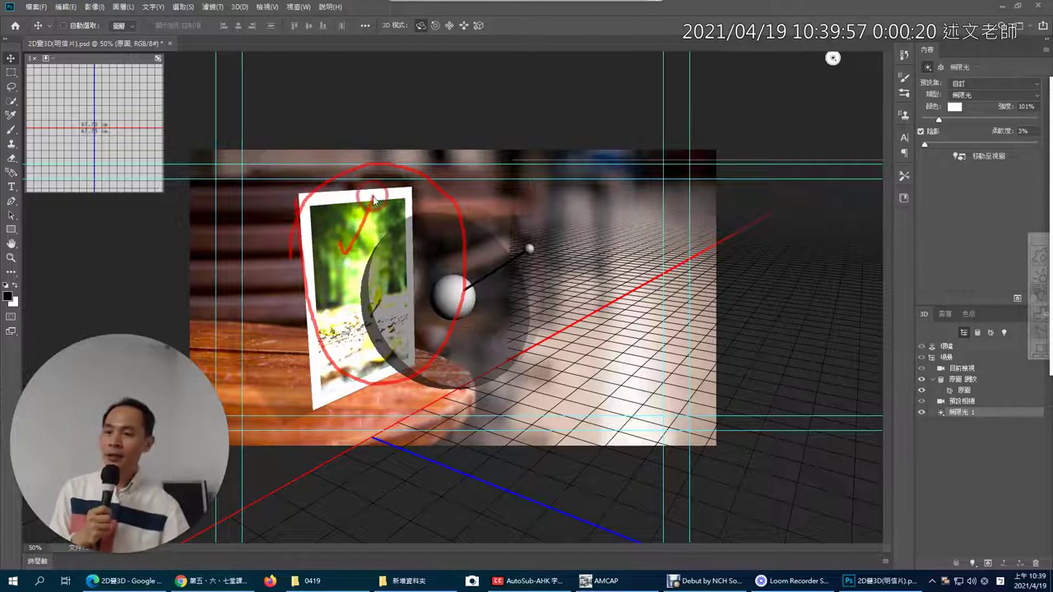
key(Escape)
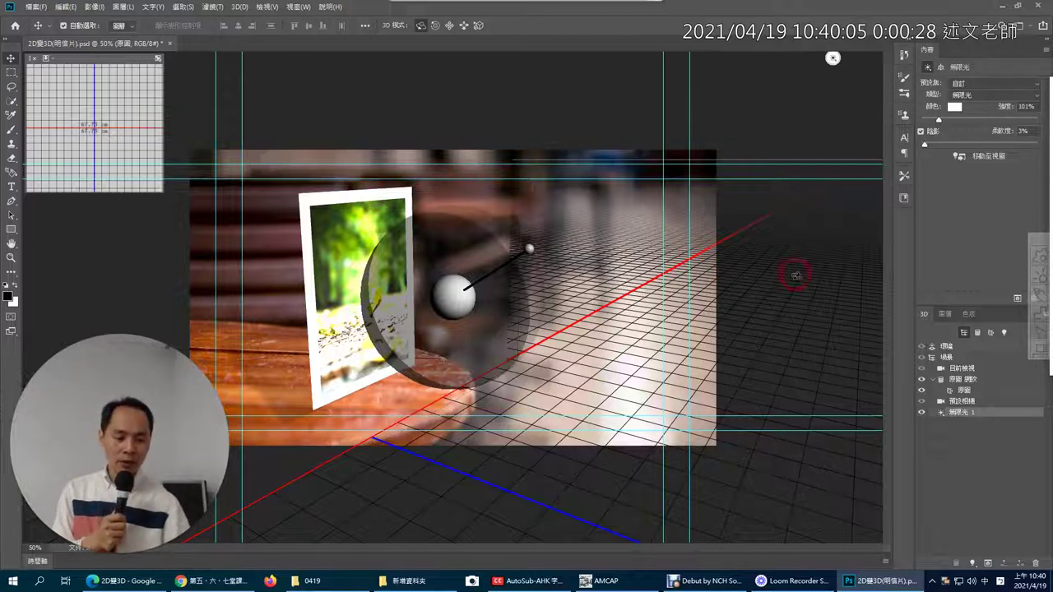
Try the unlit texture (未照亮紋理) and grass sketch (素描草) render presets on the 3D scene
click(947, 358)
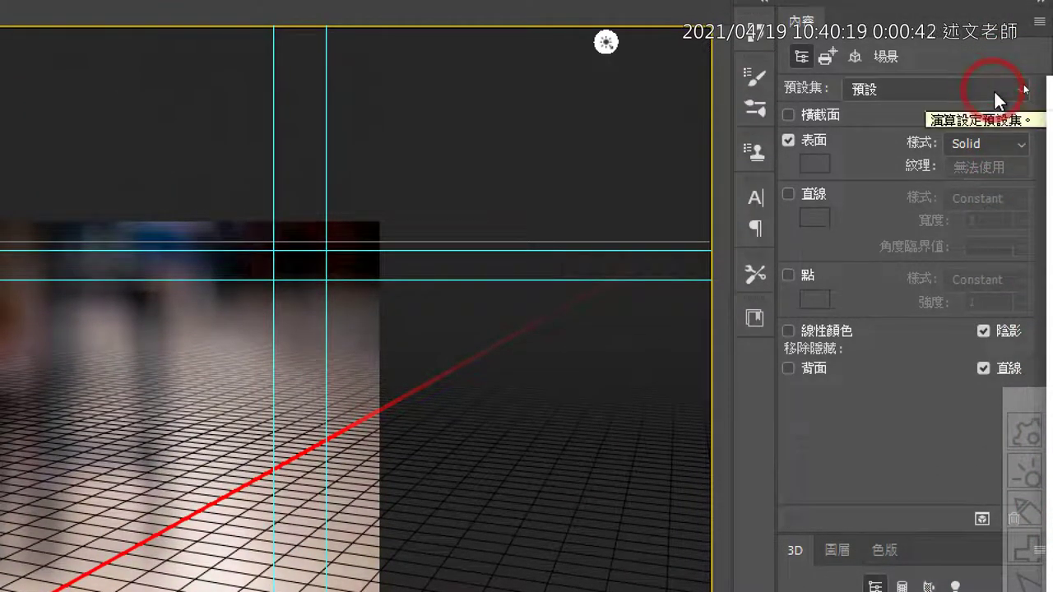
click(995, 89)
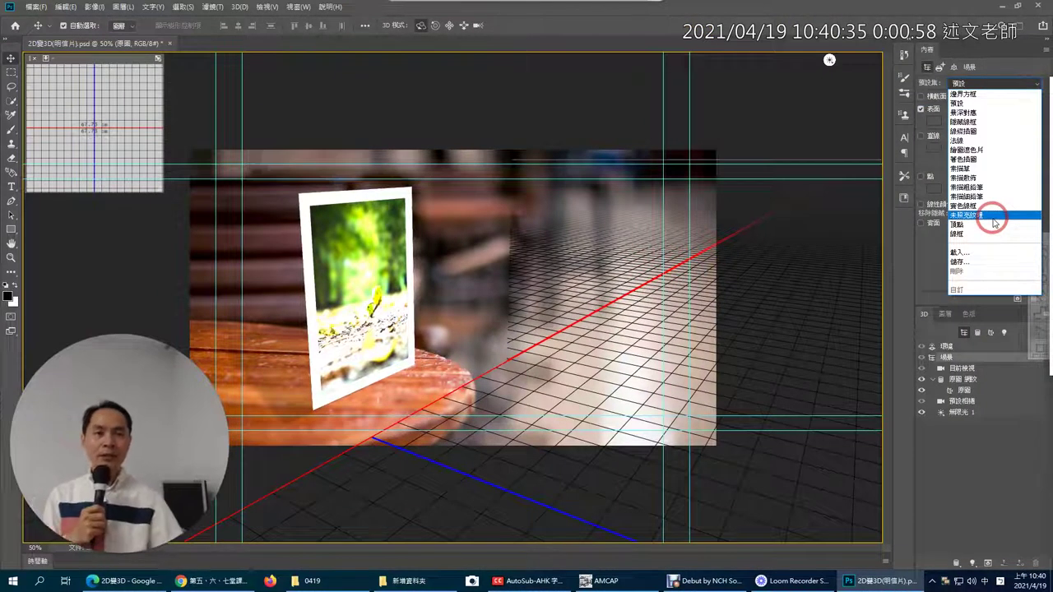
click(994, 222)
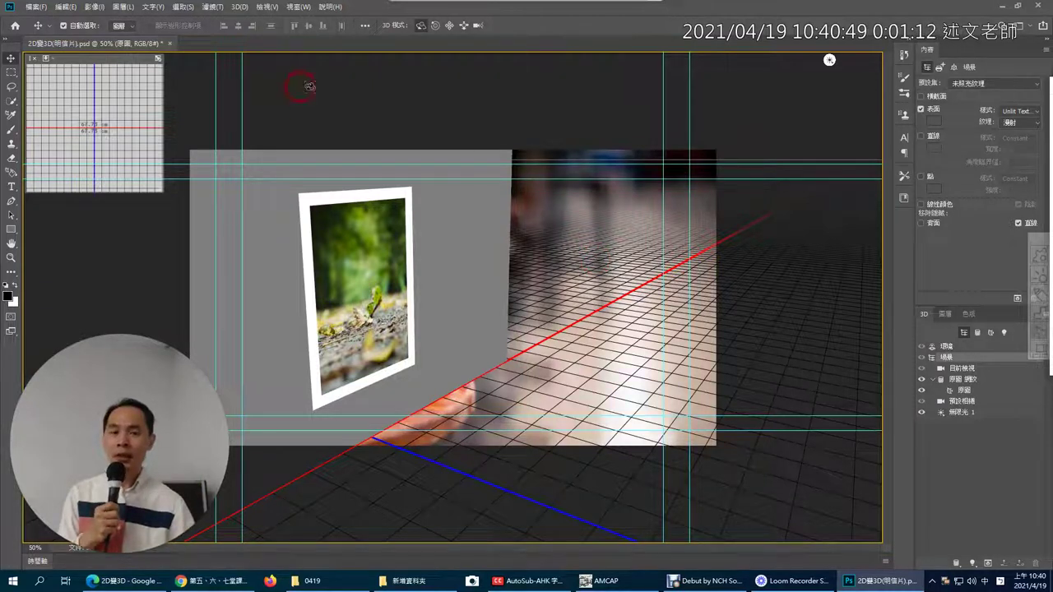
click(992, 85)
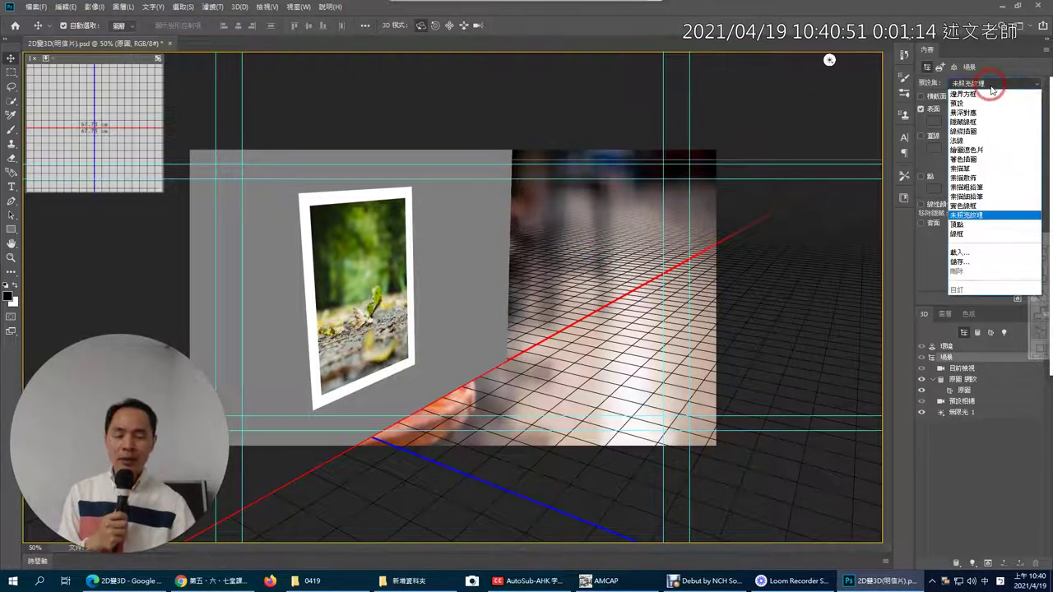
click(995, 169)
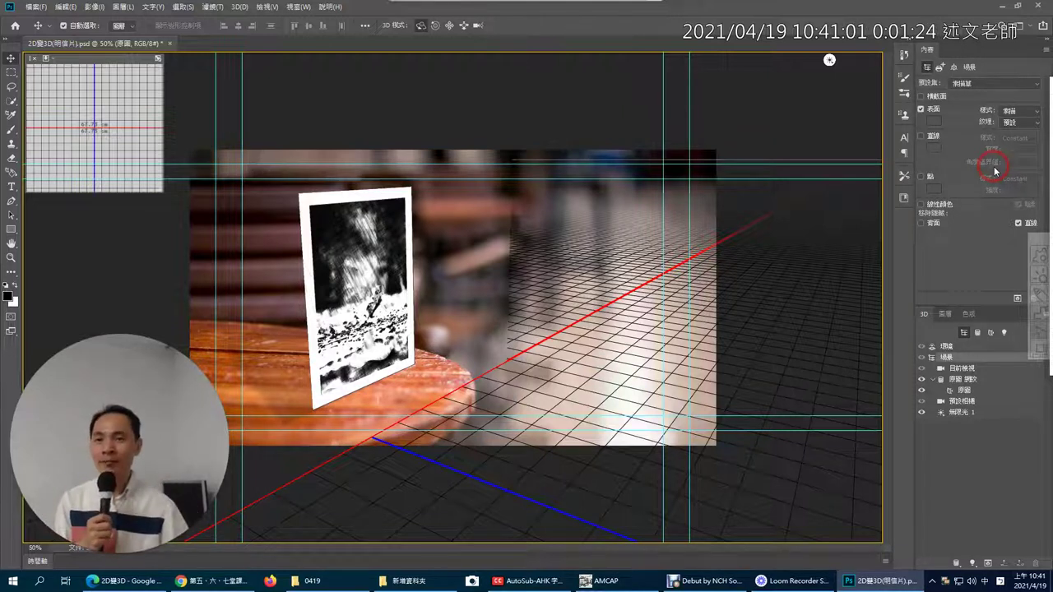
Try the depth map (景深對應) and line illustration (線條插圖) render presets on the 3D scene
click(970, 86)
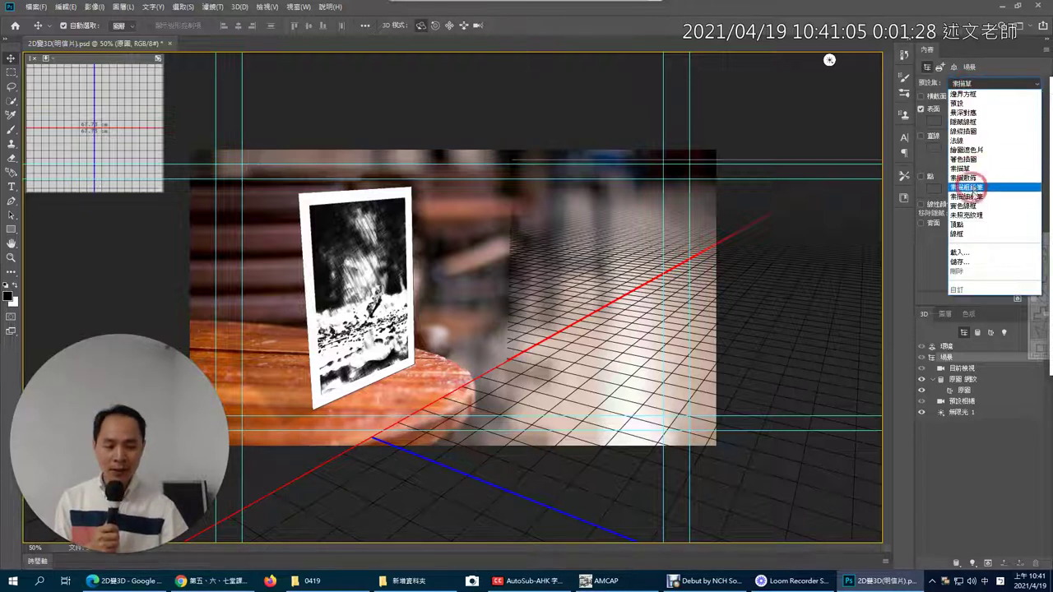
click(992, 113)
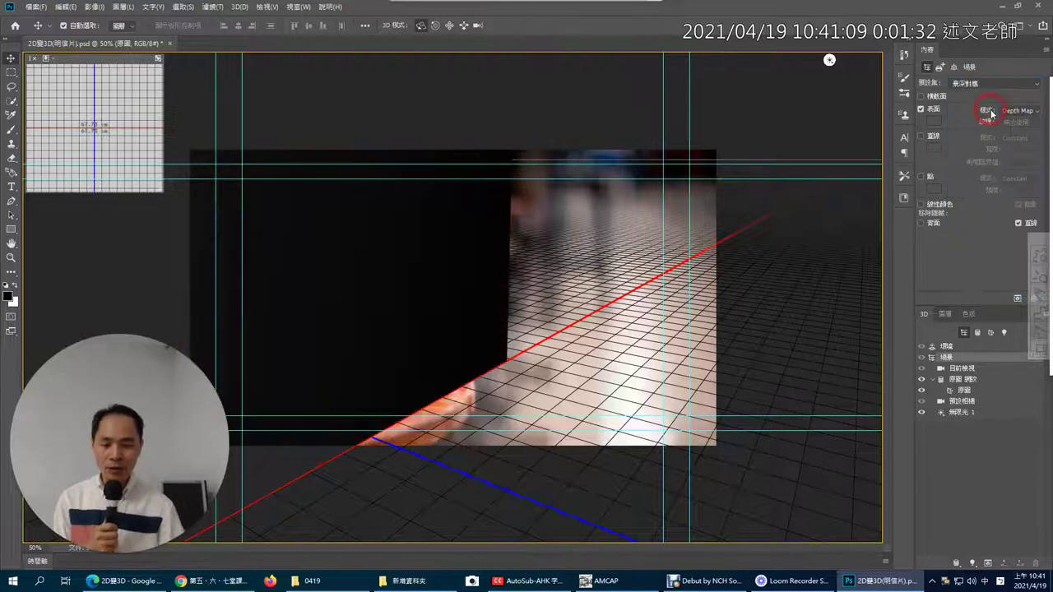
click(990, 83)
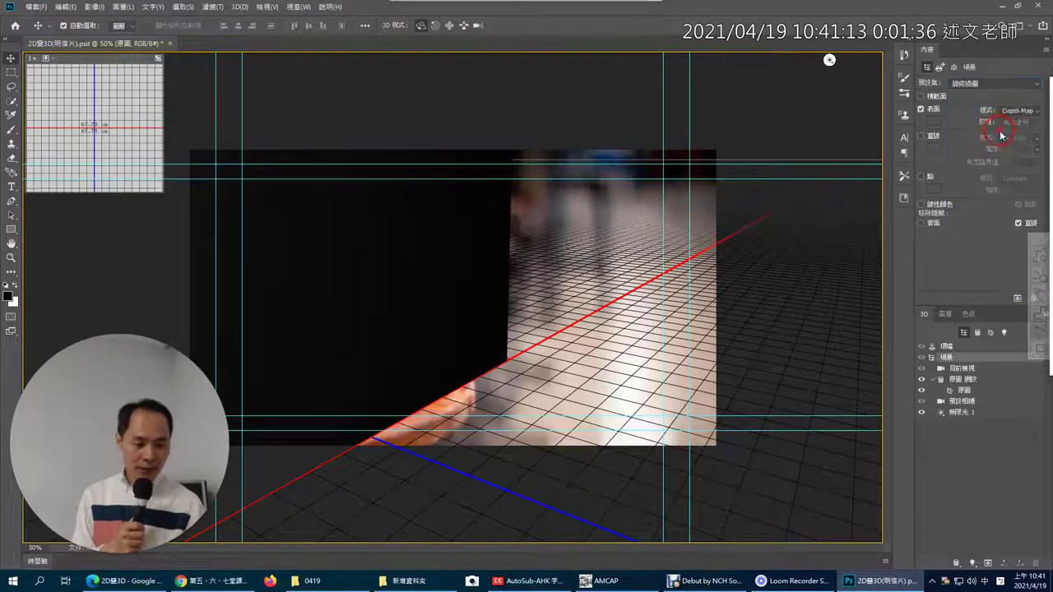
click(1001, 131)
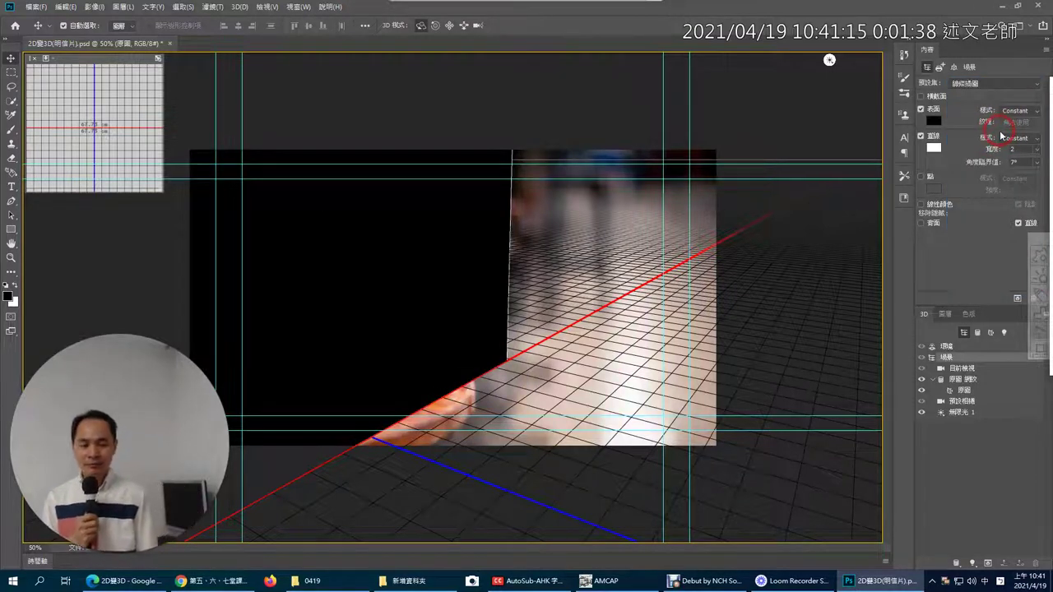
Try the shaded illustration (著色插圖), vertices (頂點) and wireframe (線框) render presets on the 3D scene
click(989, 85)
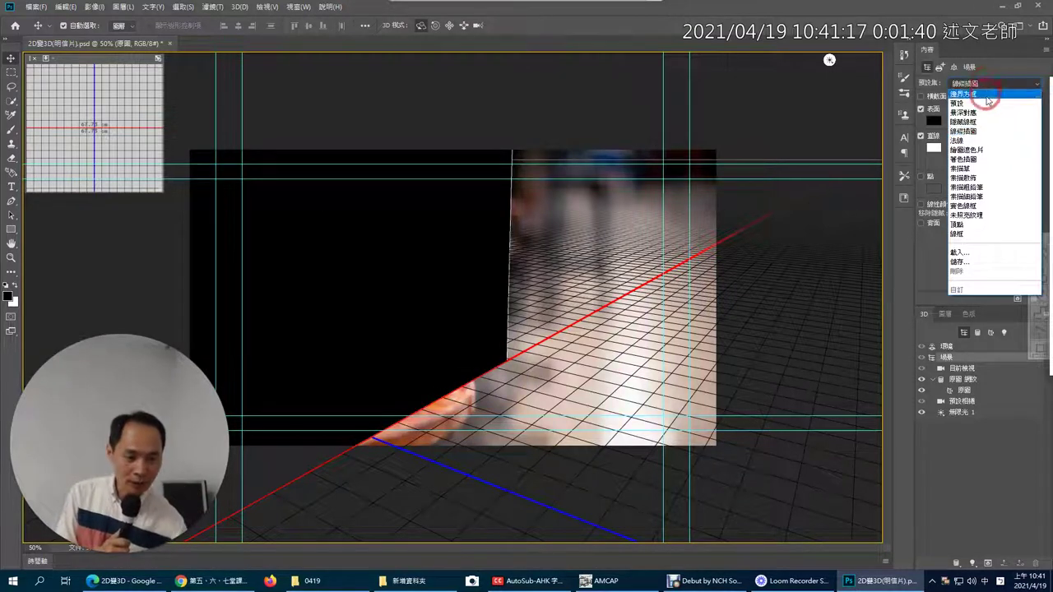
click(977, 159)
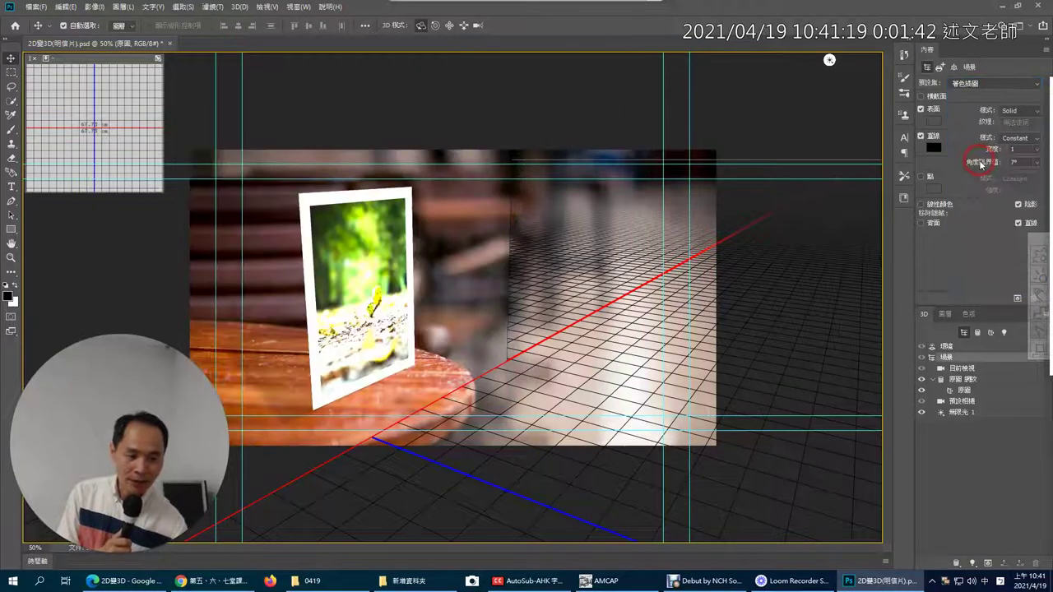
click(969, 86)
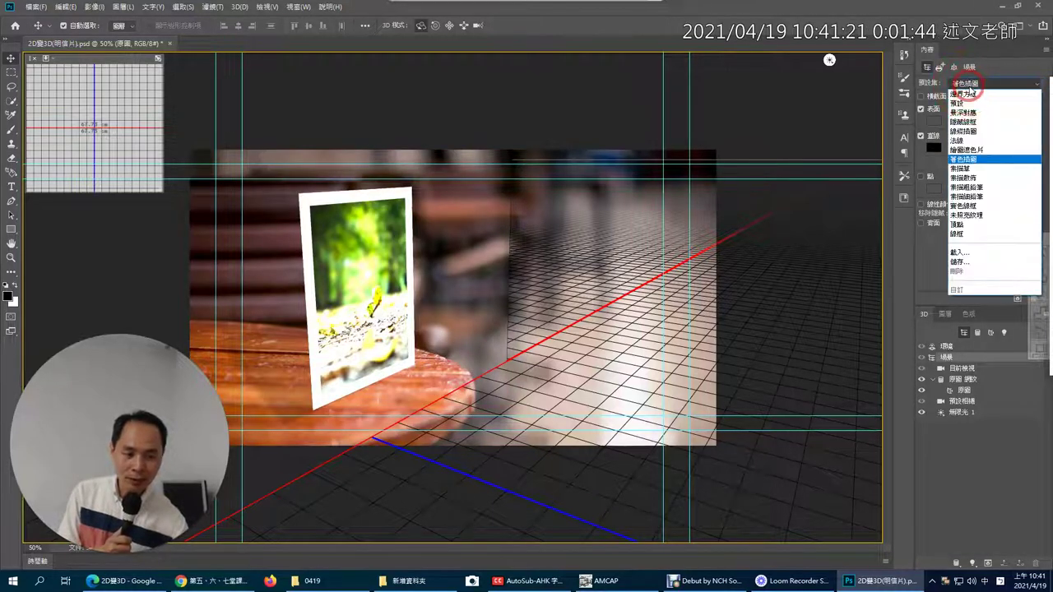
click(983, 224)
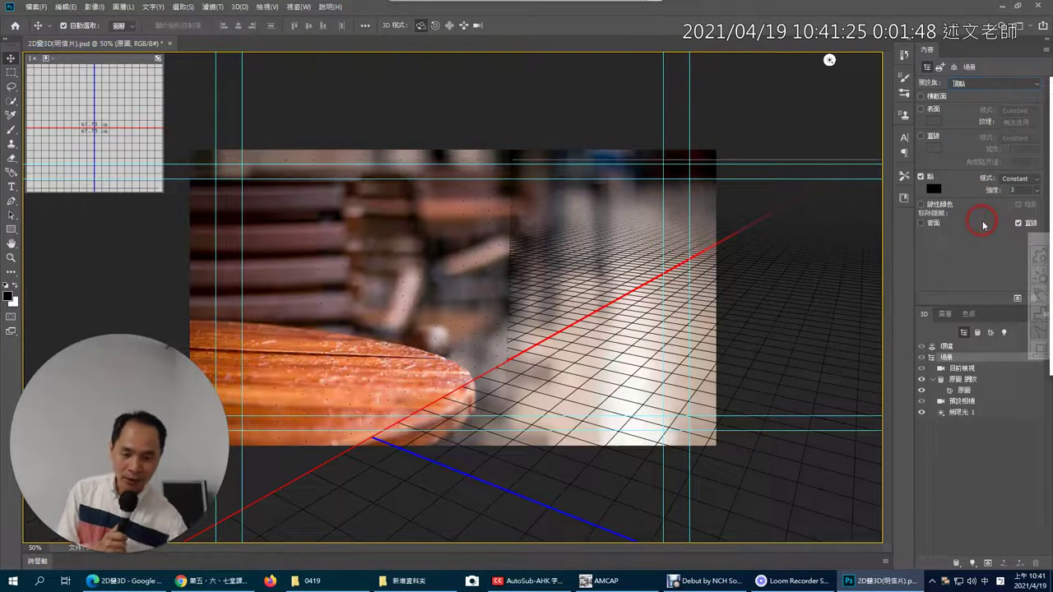
click(961, 85)
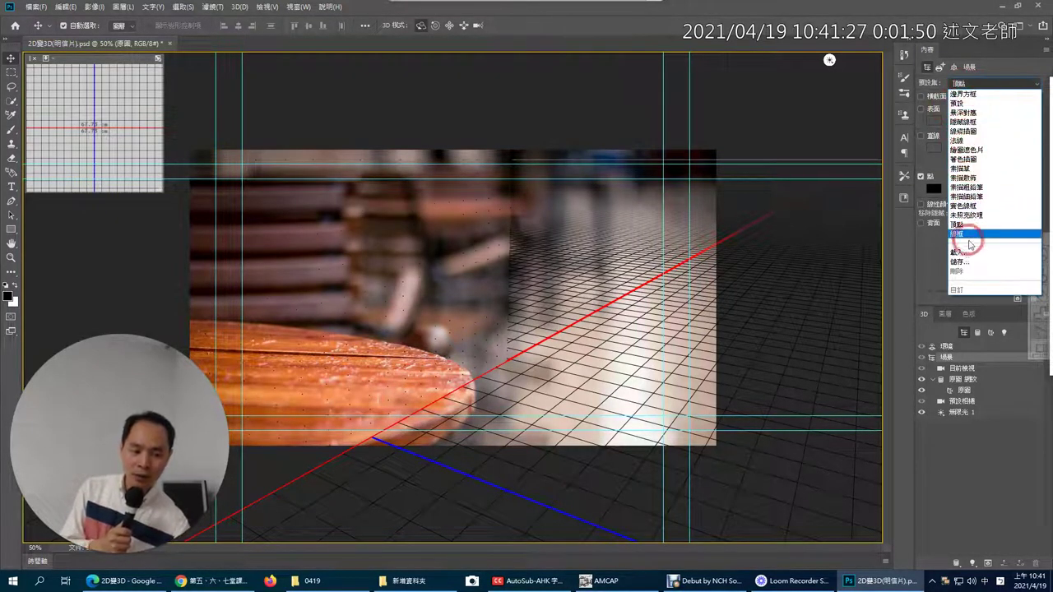
click(972, 239)
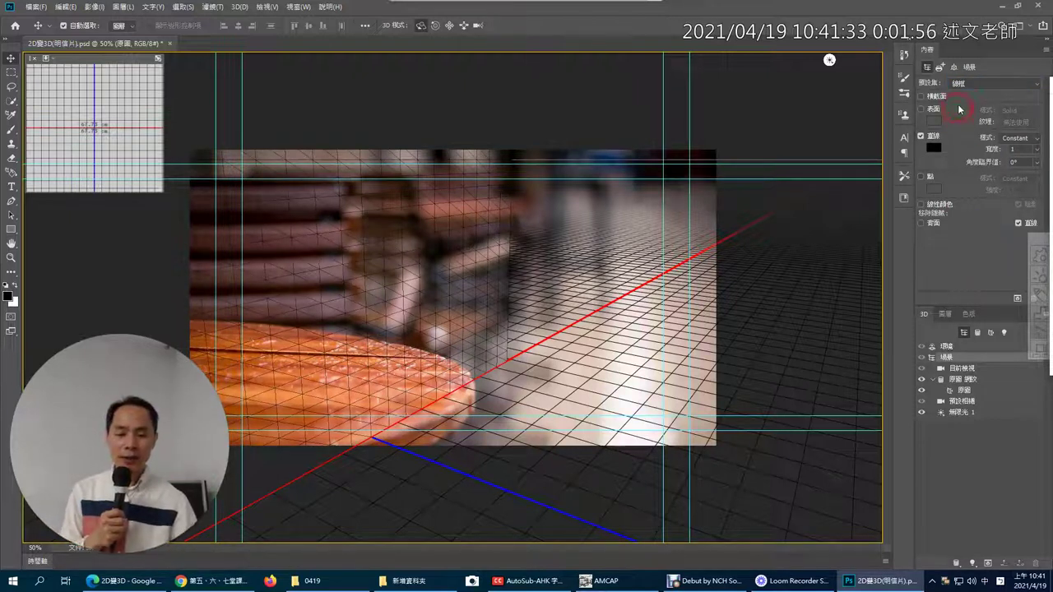
Restore the 3D scene's render preset to the default (預設) and check the infinite light's settings
click(975, 83)
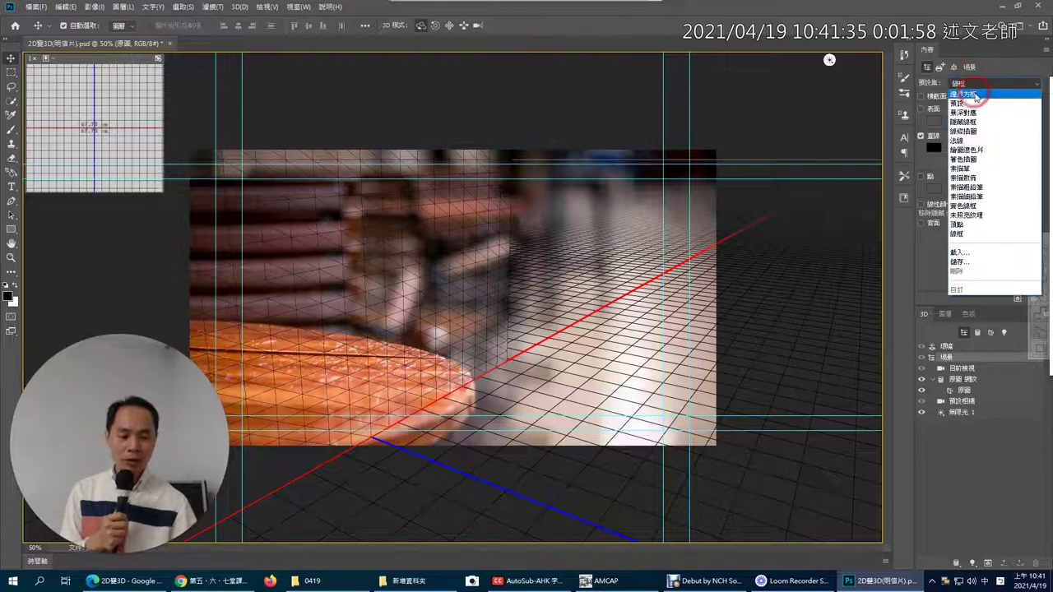
click(977, 102)
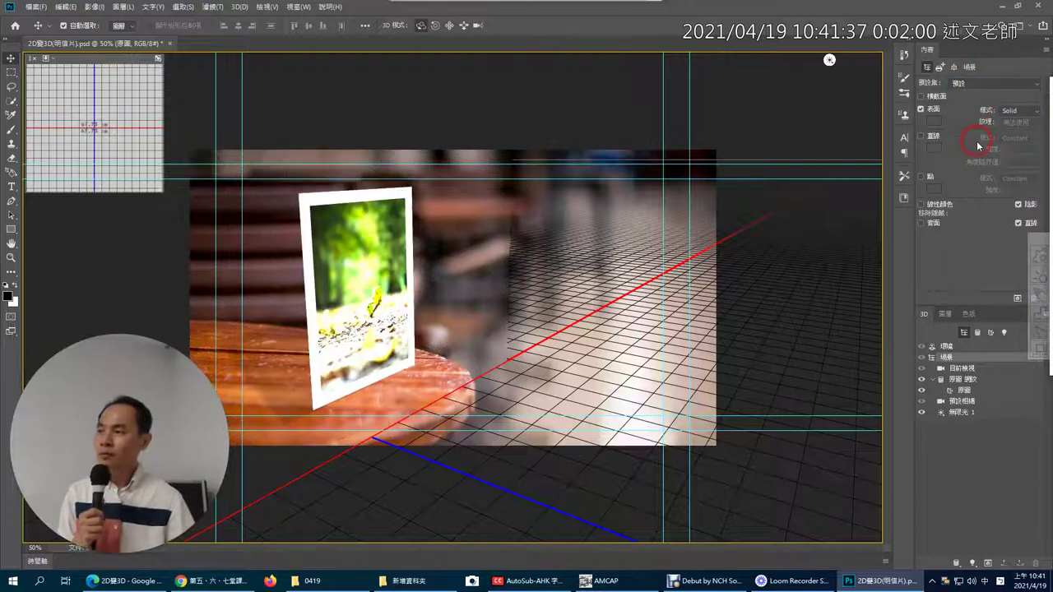
click(959, 415)
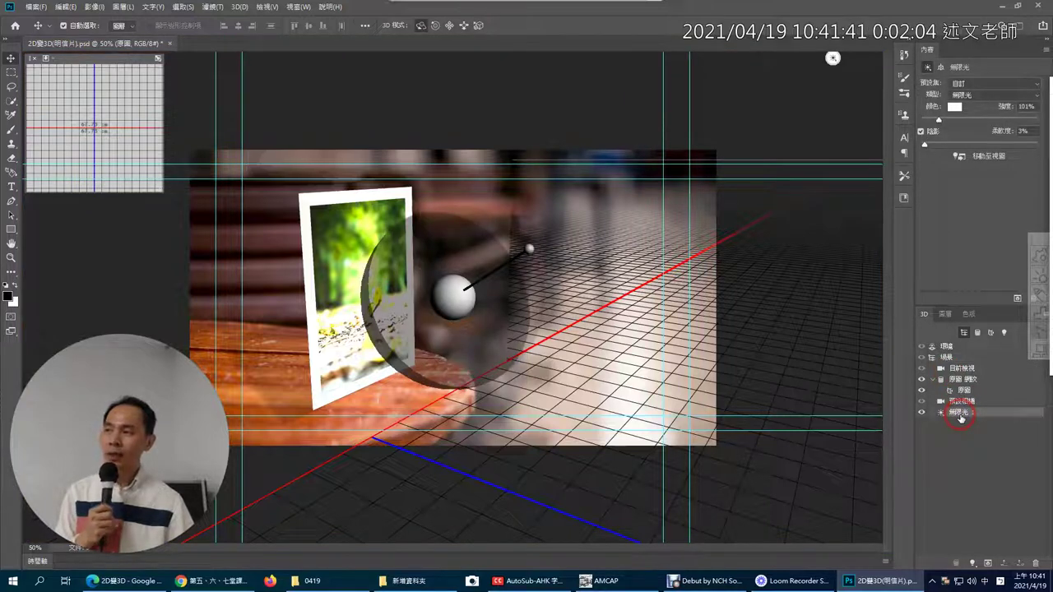
click(949, 358)
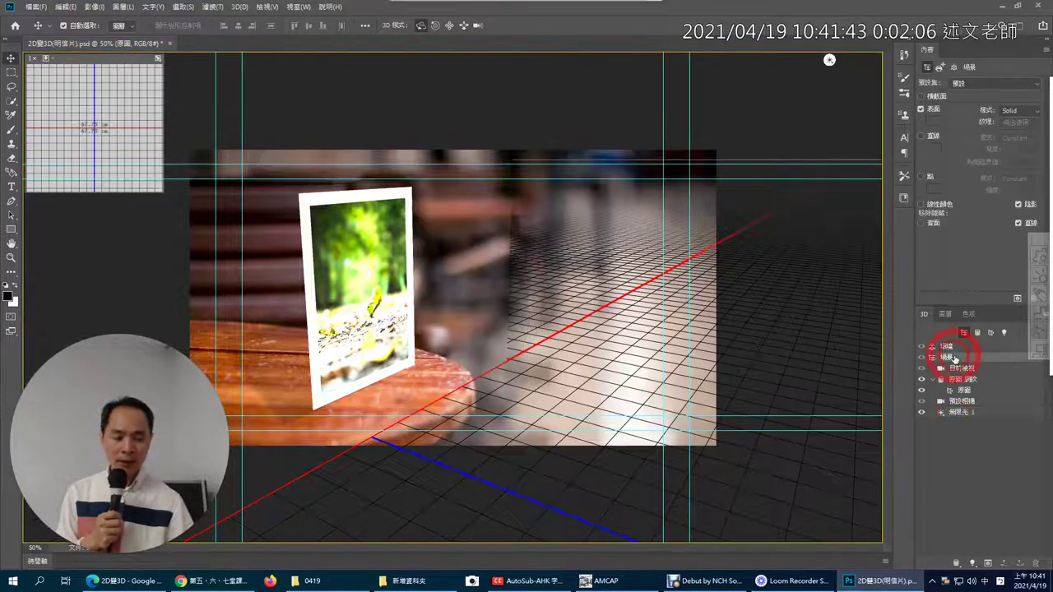